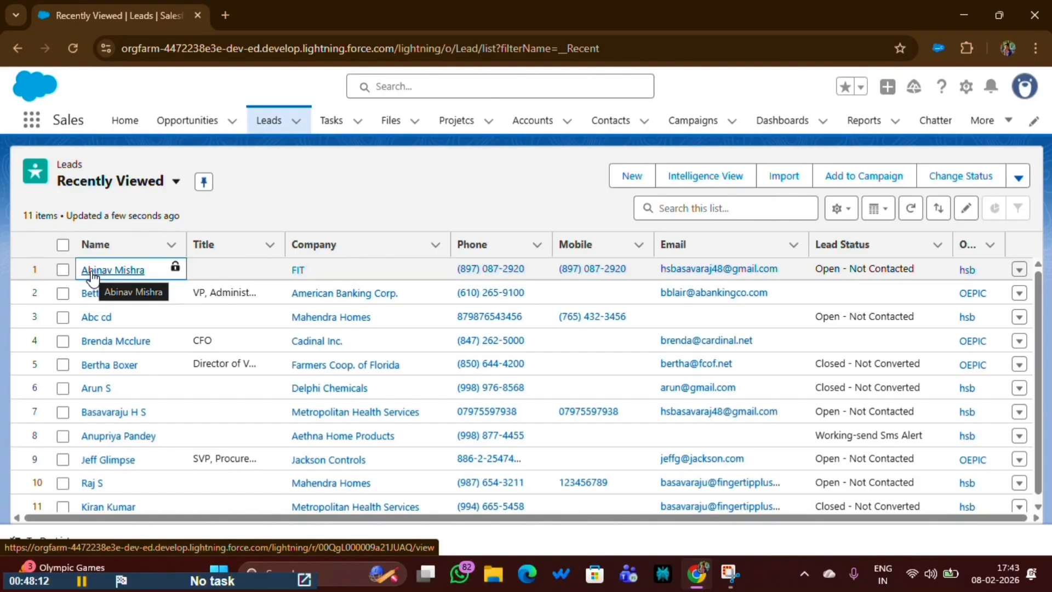
# Open the lead record for company FIT and bring up its record page for editing
pyautogui.click(92, 273)
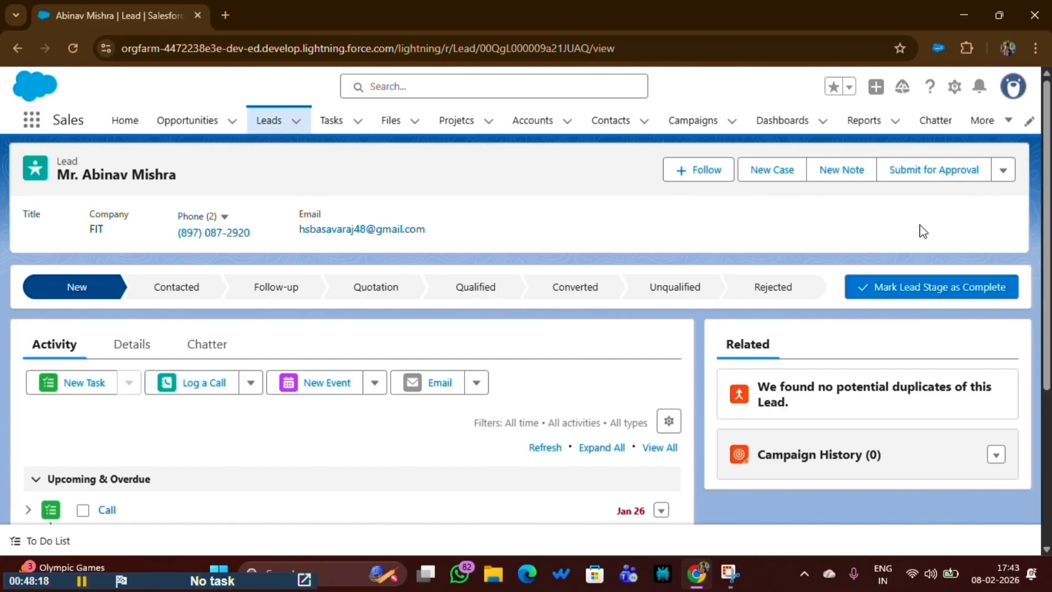
pyautogui.click(954, 87)
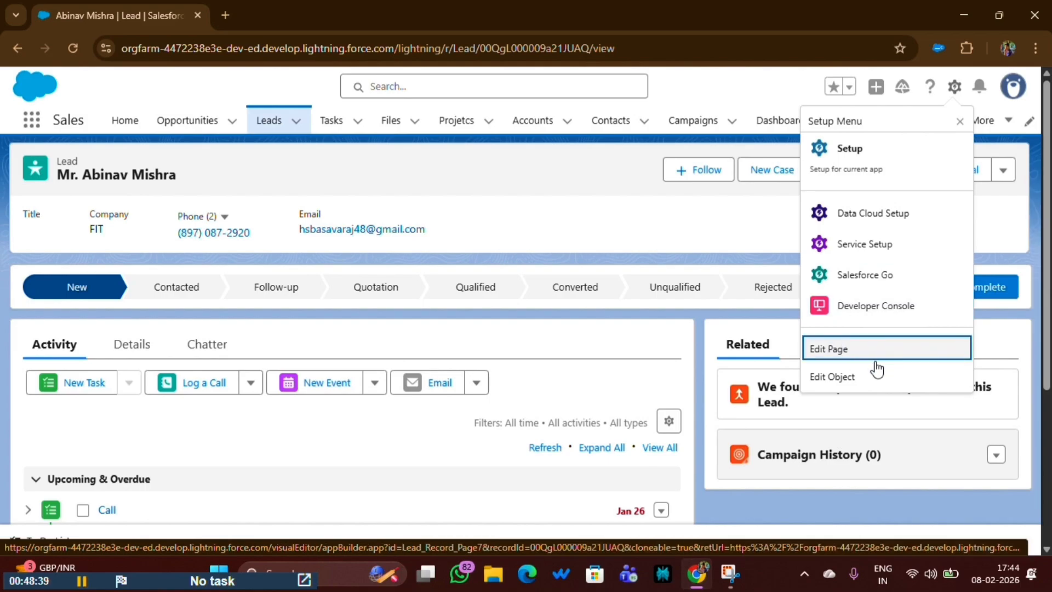
pyautogui.click(833, 350)
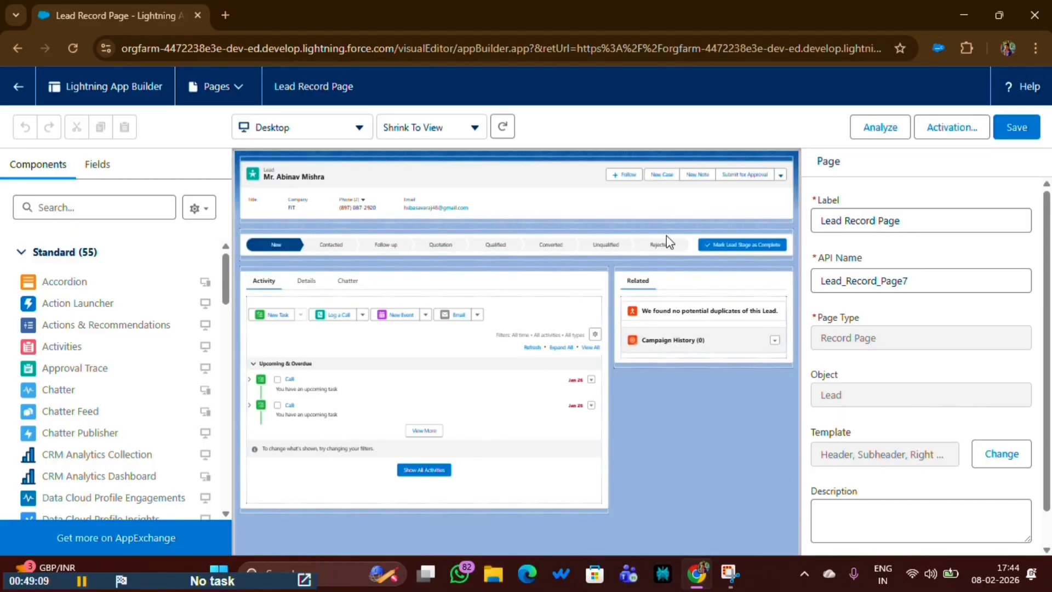
# Add an Activities component above the Related tabs in the sidebar region and a Chatter component below them, with the Details tab showing
pyautogui.click(304, 284)
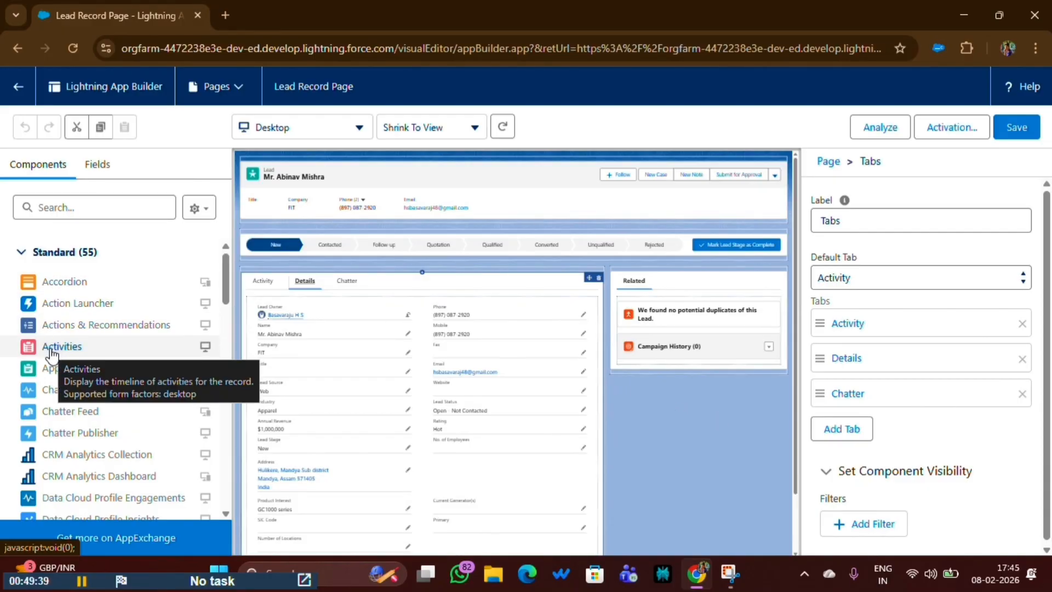
pyautogui.moveTo(62, 346); pyautogui.dragTo(630, 277)
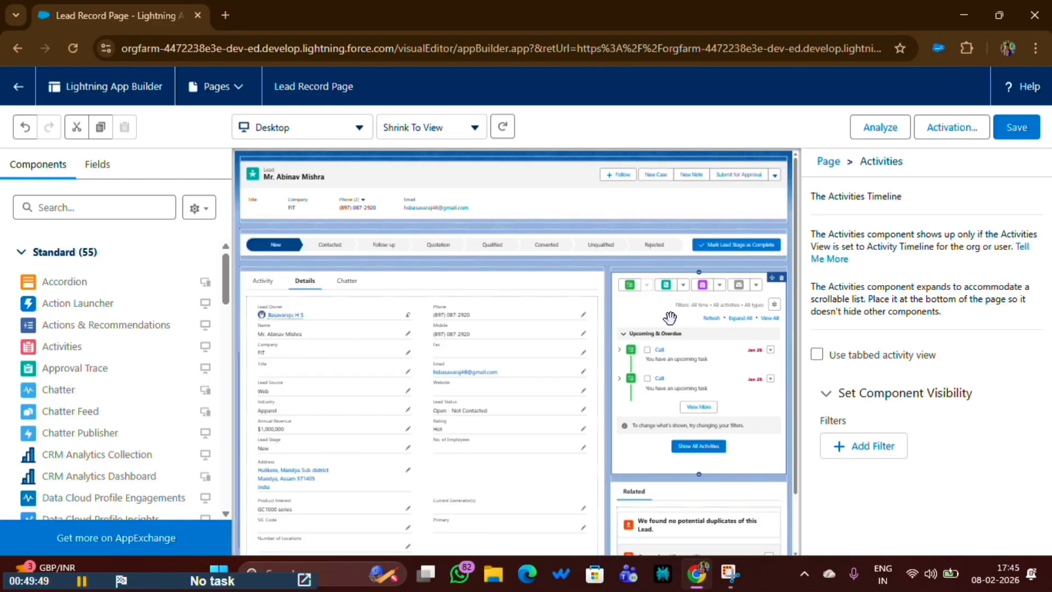
pyautogui.scroll(-3, 98, 328)
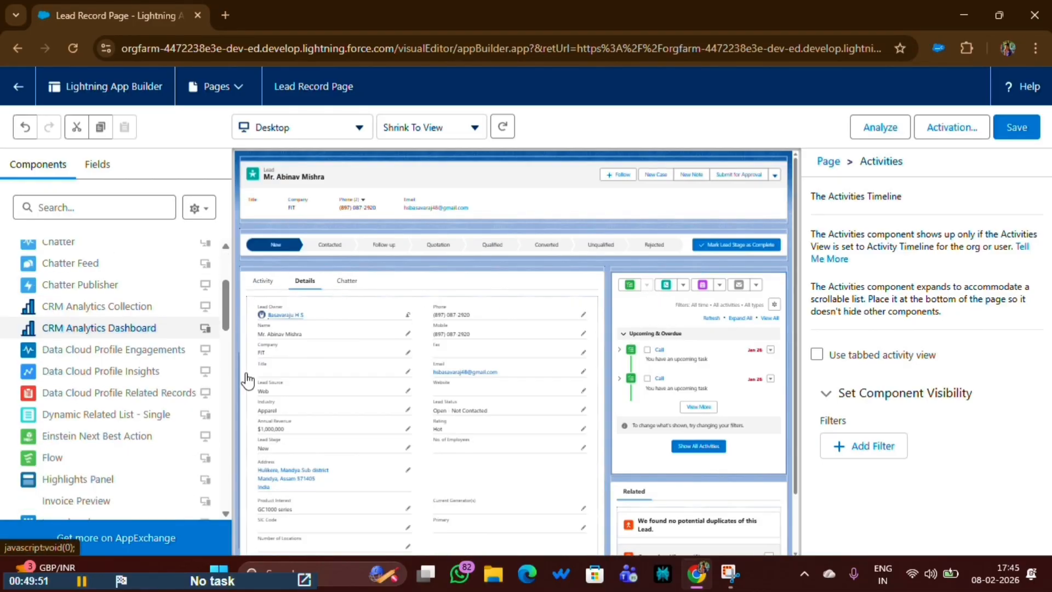
pyautogui.scroll(-2, 667, 423)
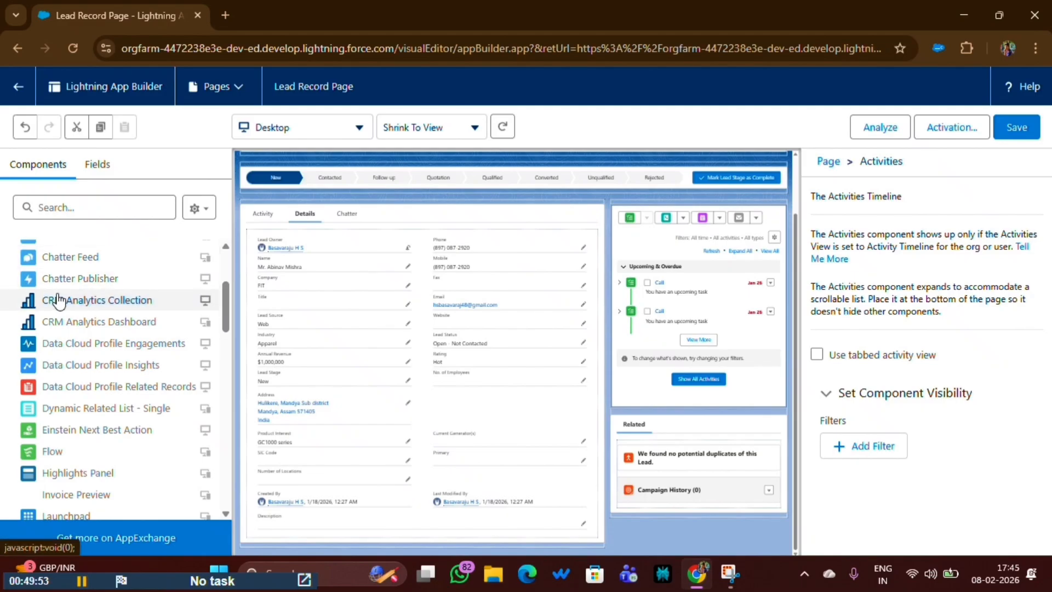
pyautogui.scroll(2, 59, 300)
pyautogui.moveTo(56, 314); pyautogui.dragTo(633, 517)
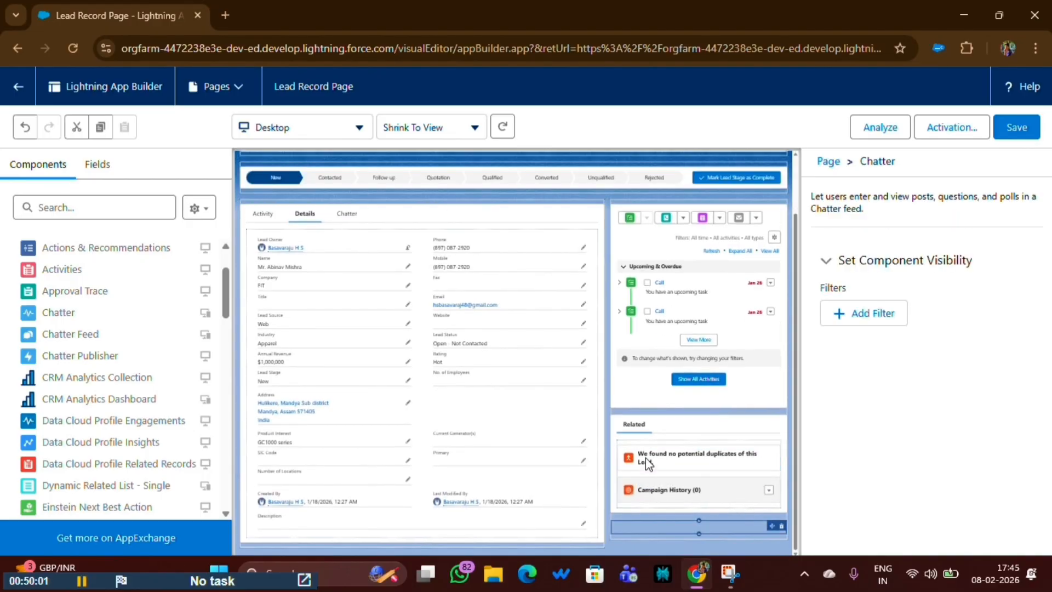
# Move the Related tabs component below the Chatter component in the page's sidebar region
pyautogui.scroll(2, 645, 458)
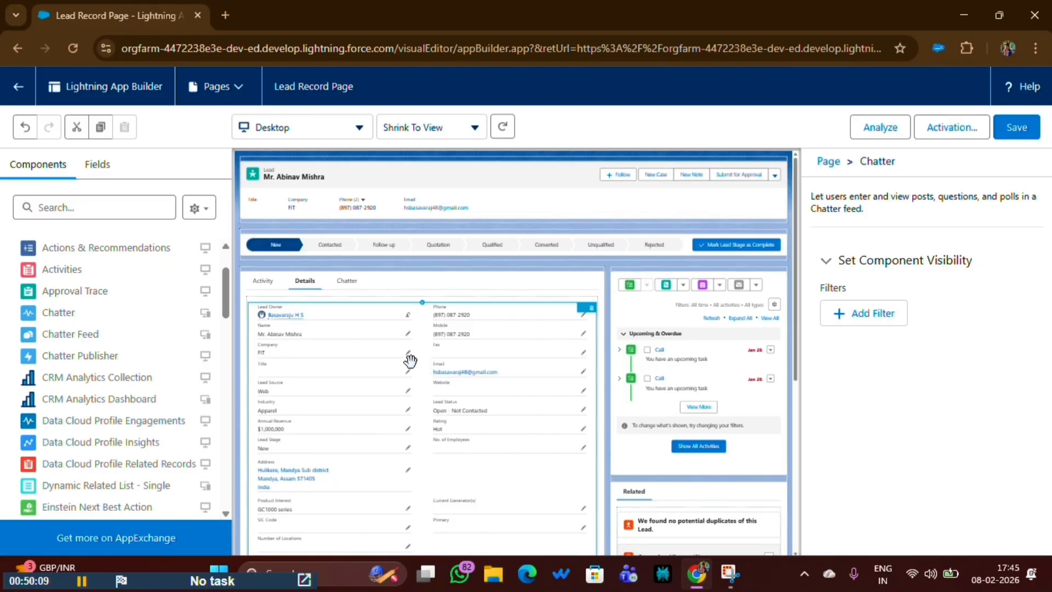
pyautogui.scroll(-1, 544, 366)
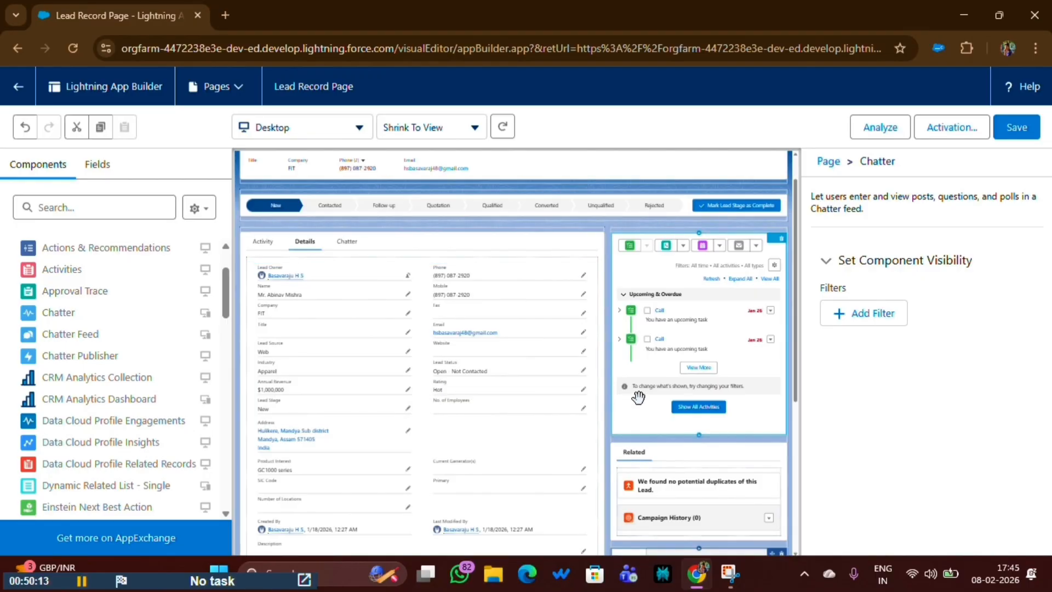
pyautogui.scroll(1, 503, 380)
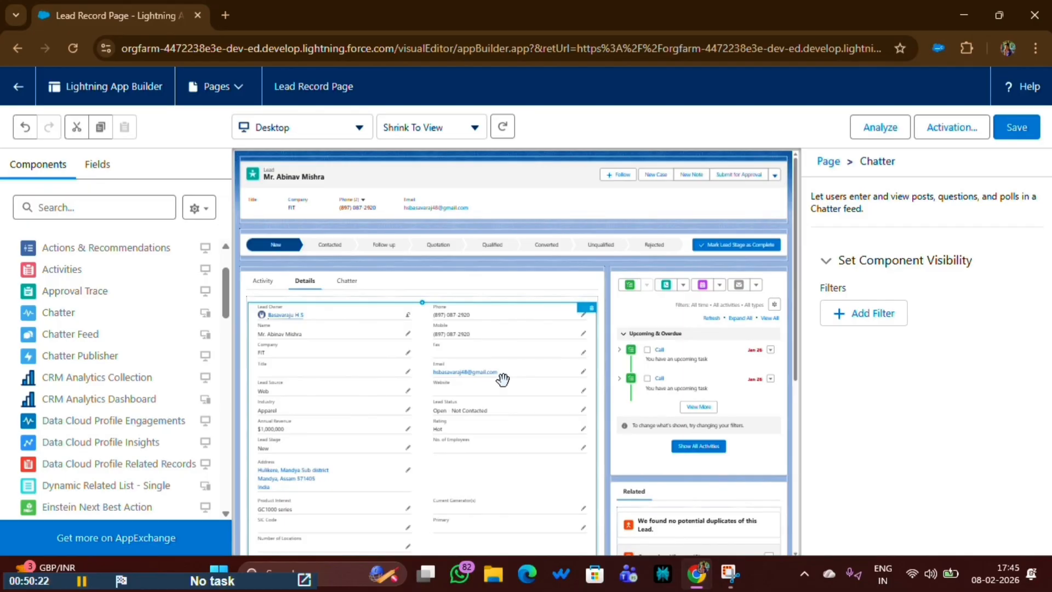
pyautogui.scroll(-4, 635, 366)
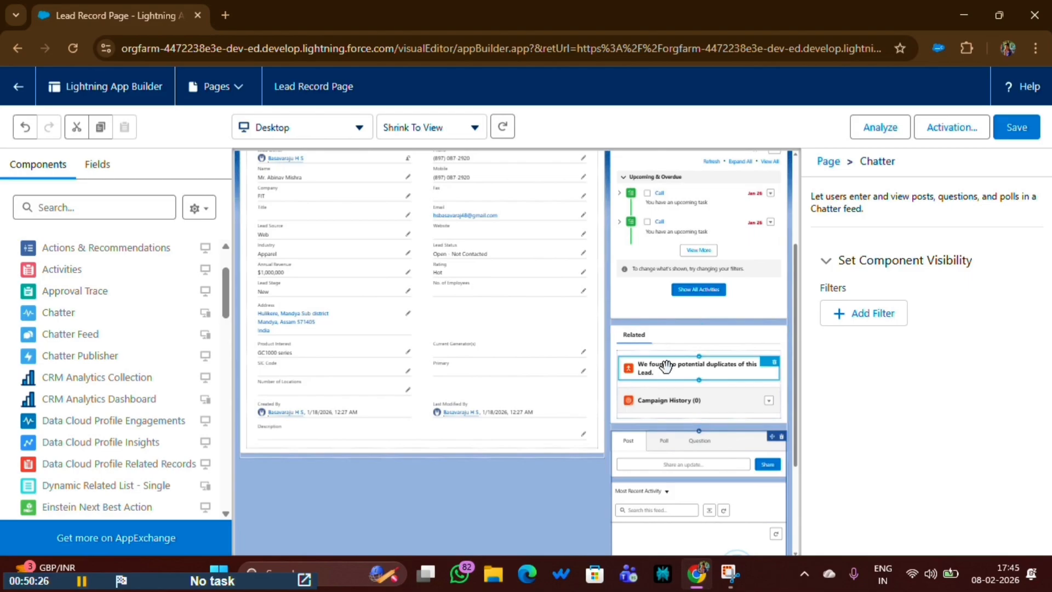
pyautogui.click(670, 339)
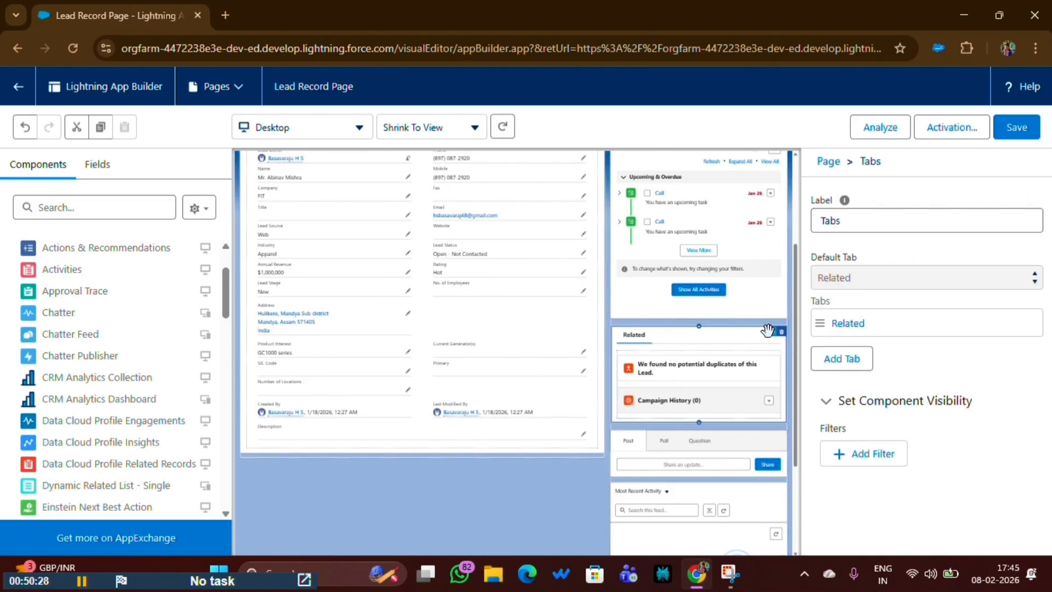
pyautogui.moveTo(766, 331); pyautogui.dragTo(767, 496)
pyautogui.scroll(5, 707, 395)
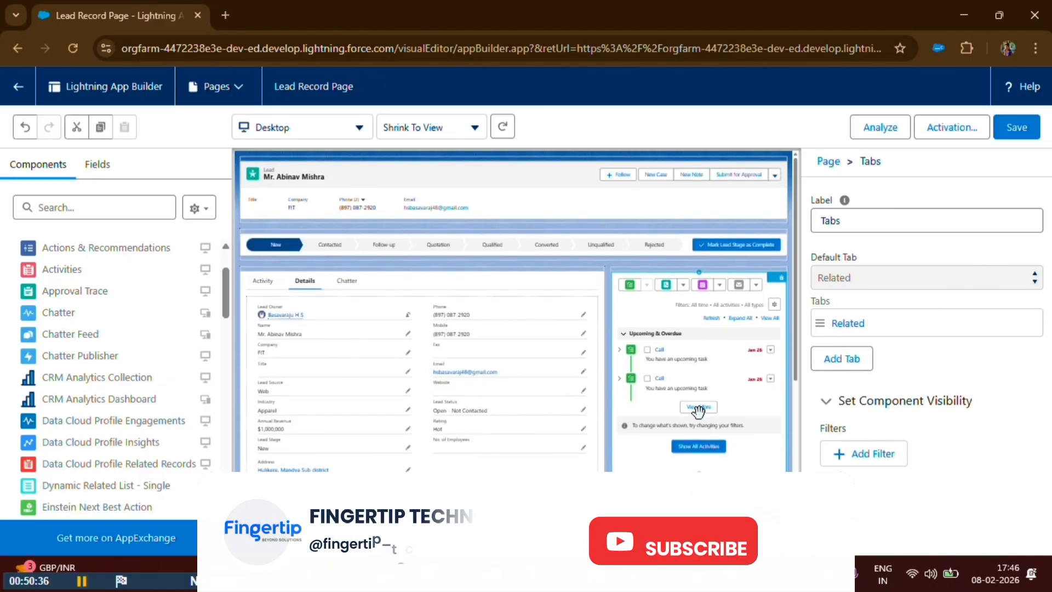
pyautogui.click(569, 376)
pyautogui.click(682, 369)
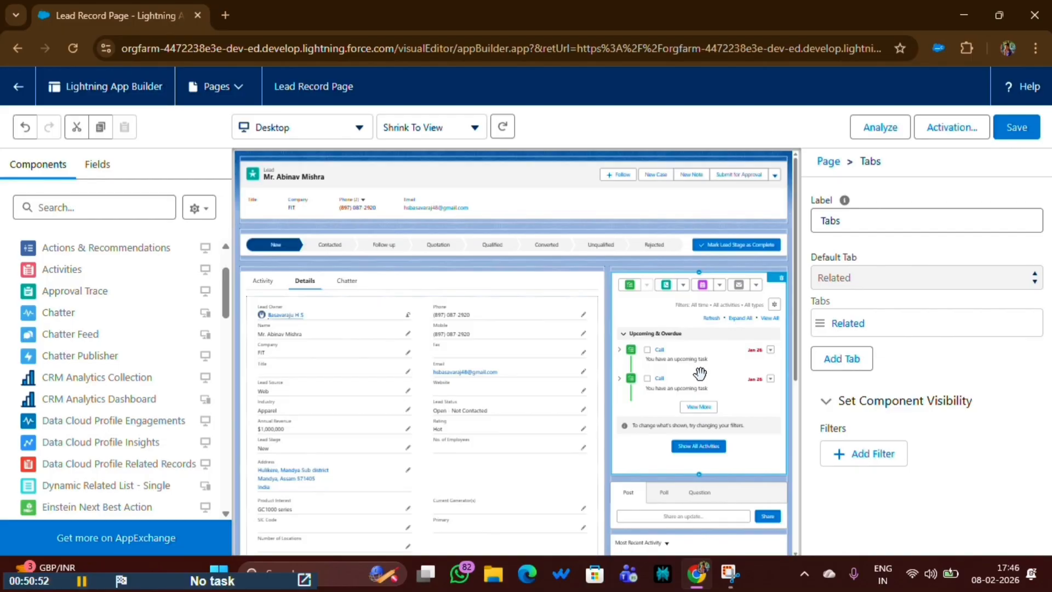
pyautogui.scroll(-3, 699, 373)
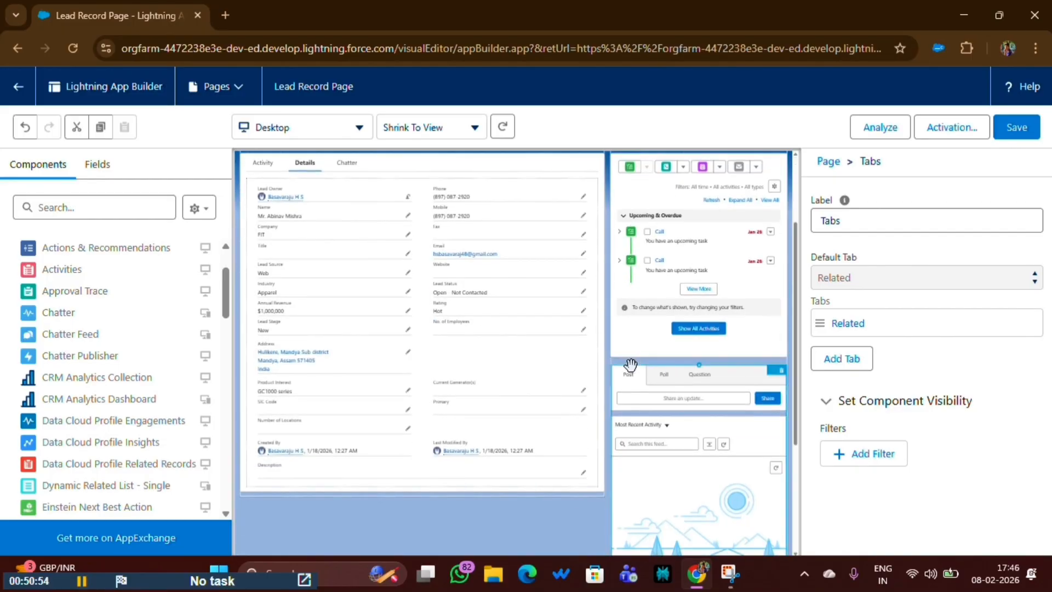
pyautogui.scroll(3, 639, 364)
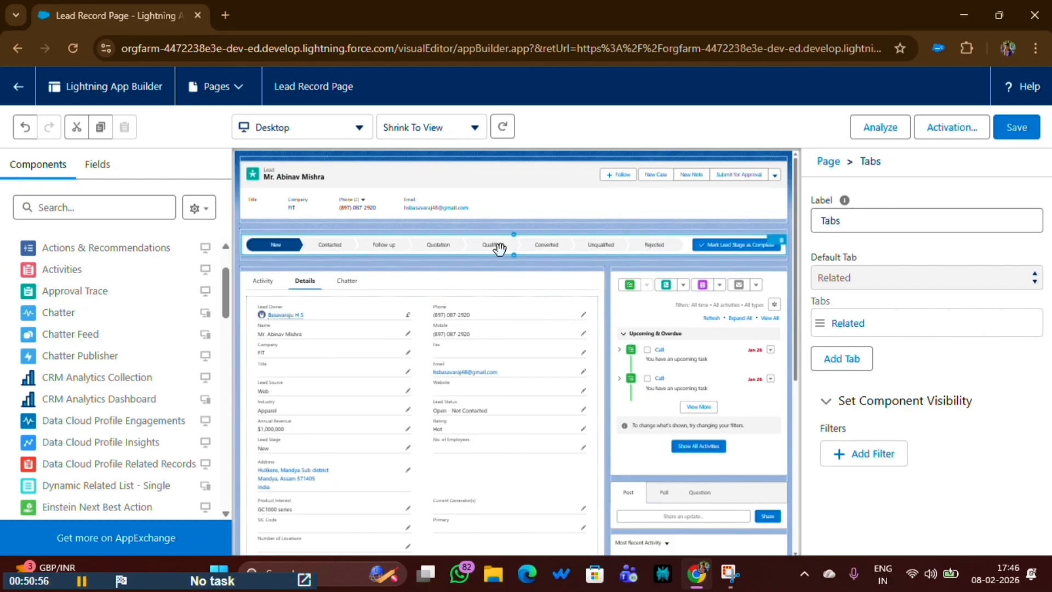
# Start a new component visibility filter of type Advanced for the Path component
pyautogui.click(471, 243)
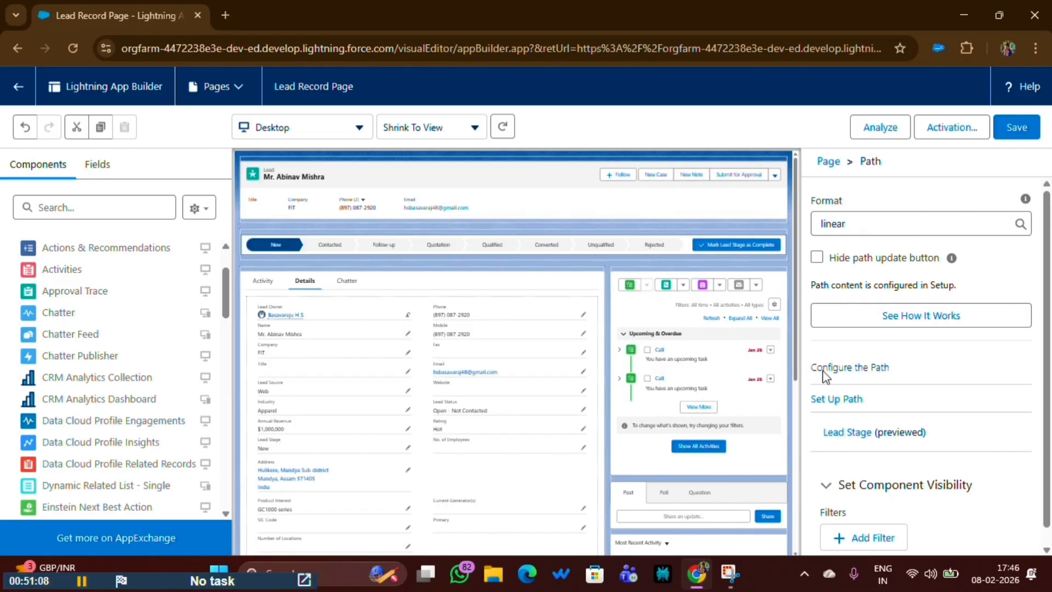
pyautogui.click(865, 539)
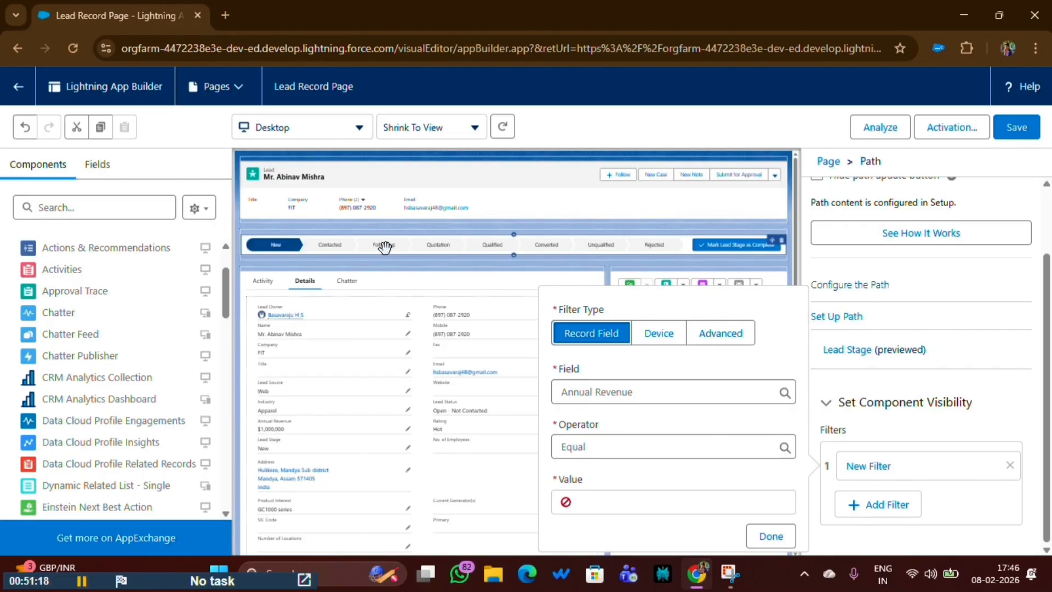
pyautogui.click(725, 334)
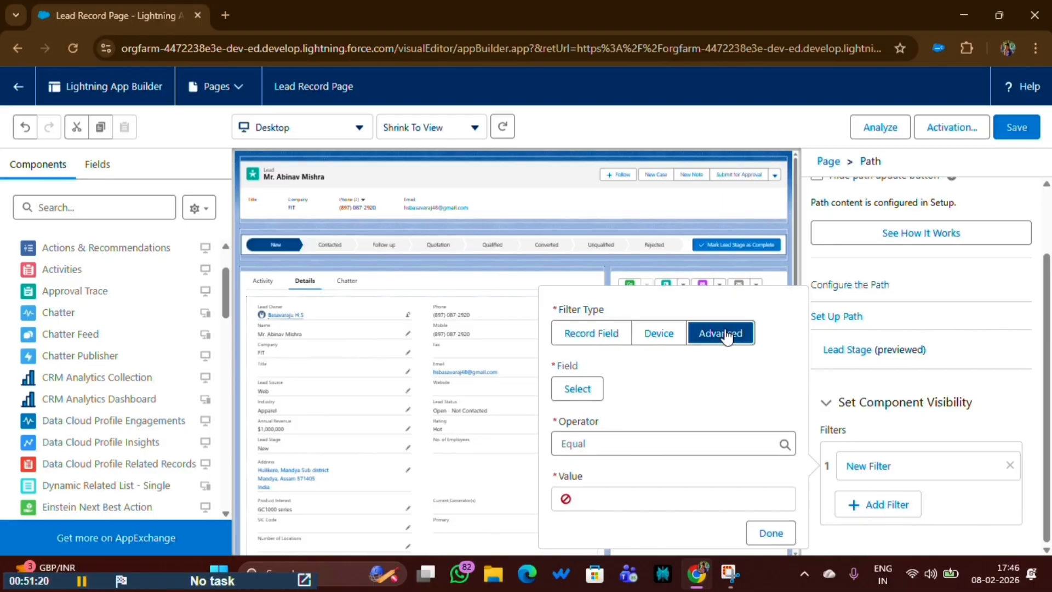
# Set the Path visibility filter's field to User > Profile > Name
pyautogui.click(577, 392)
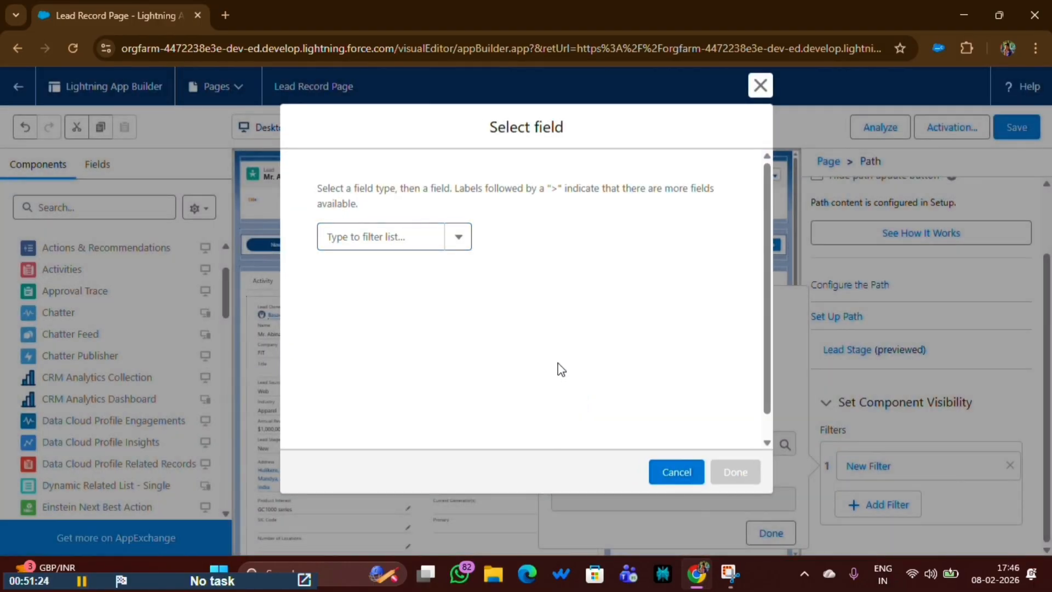
pyautogui.click(382, 247)
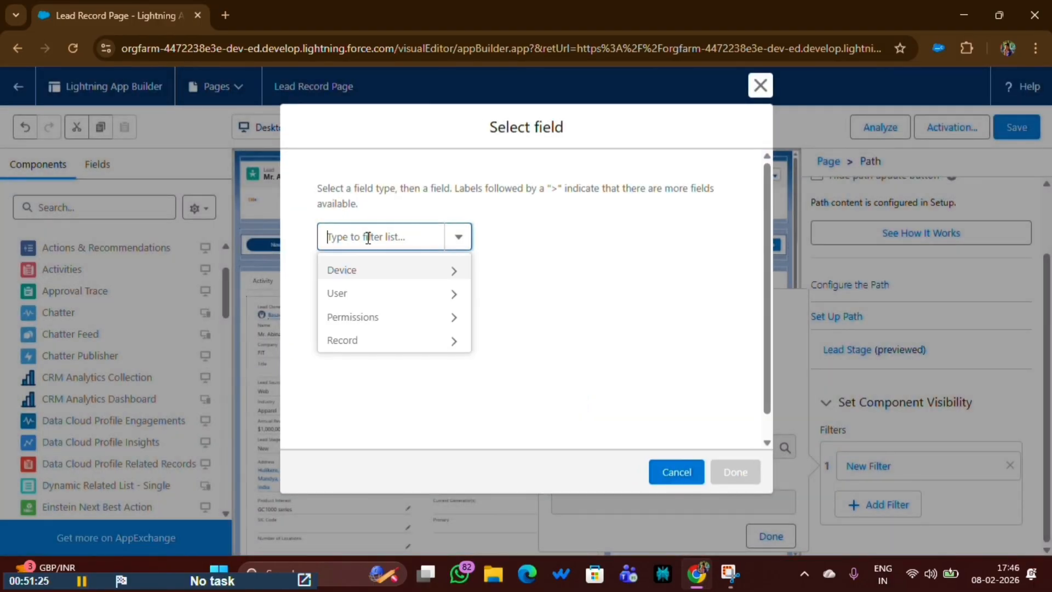
pyautogui.click(336, 292)
pyautogui.click(409, 241)
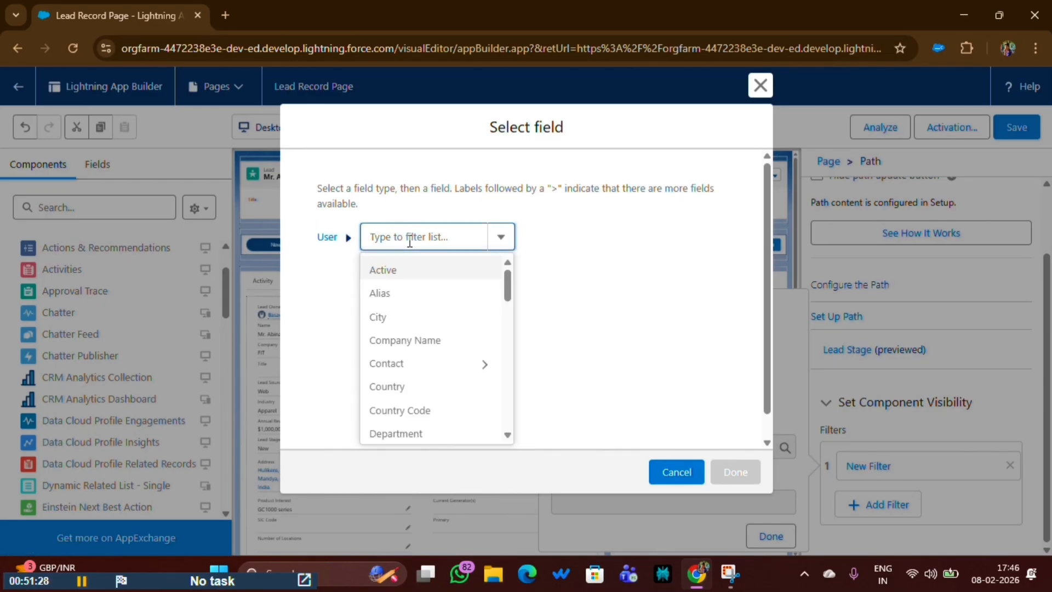
pyautogui.write('pr')
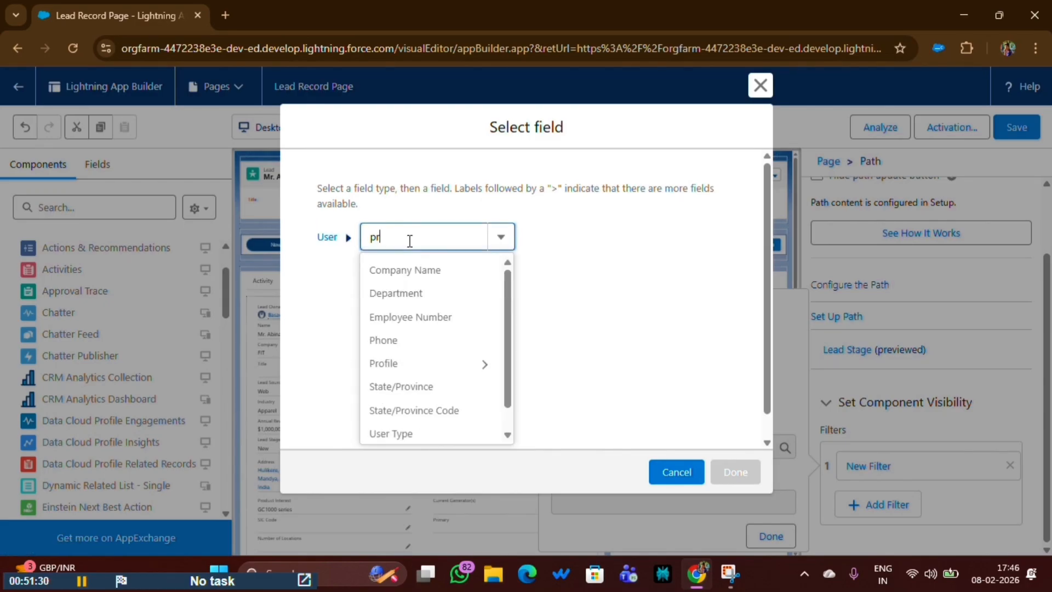
pyautogui.click(418, 276)
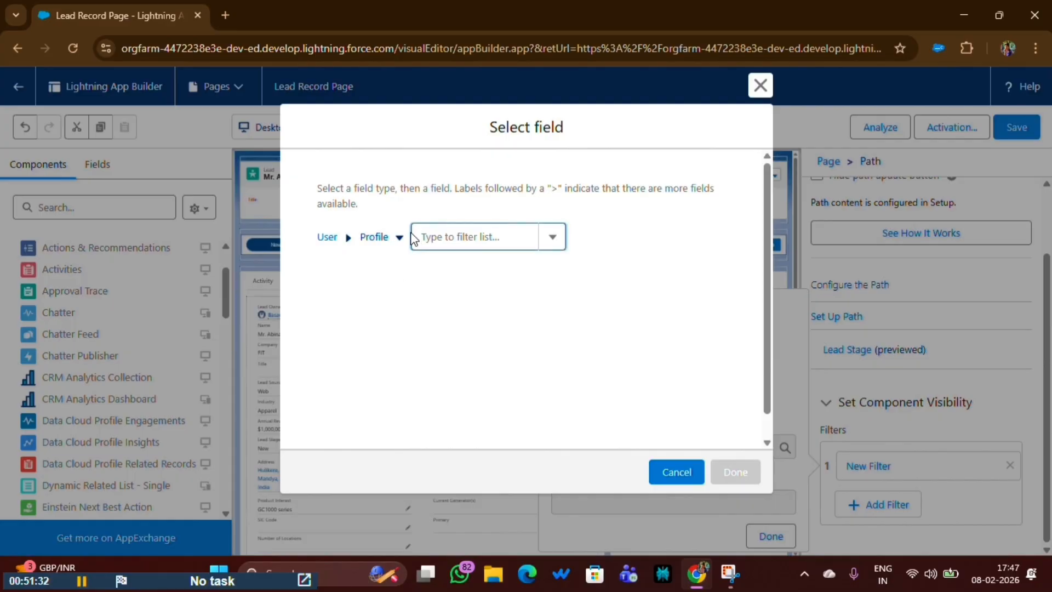
pyautogui.click(461, 239)
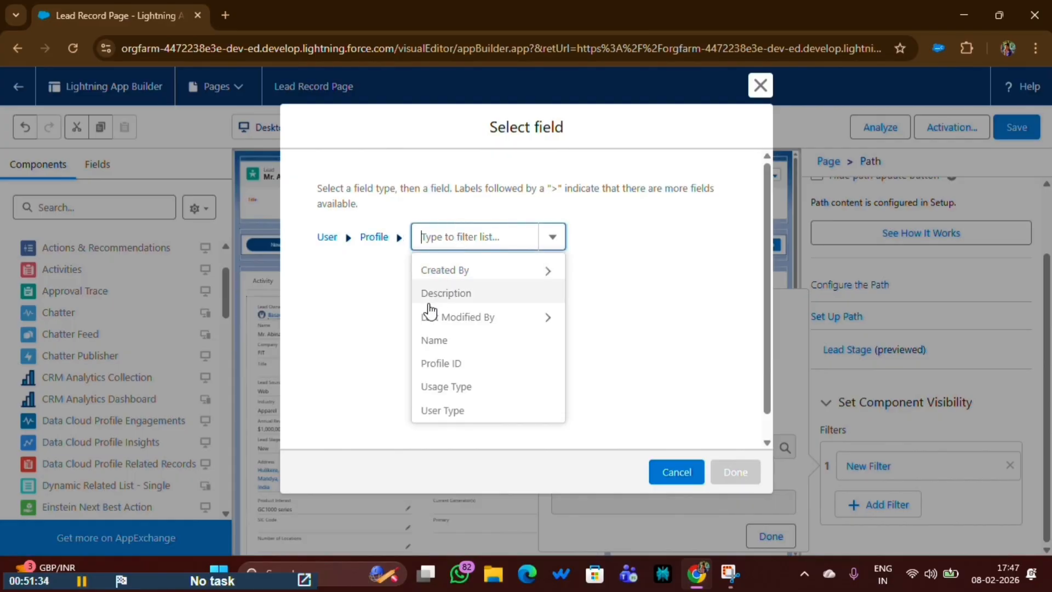
pyautogui.click(430, 342)
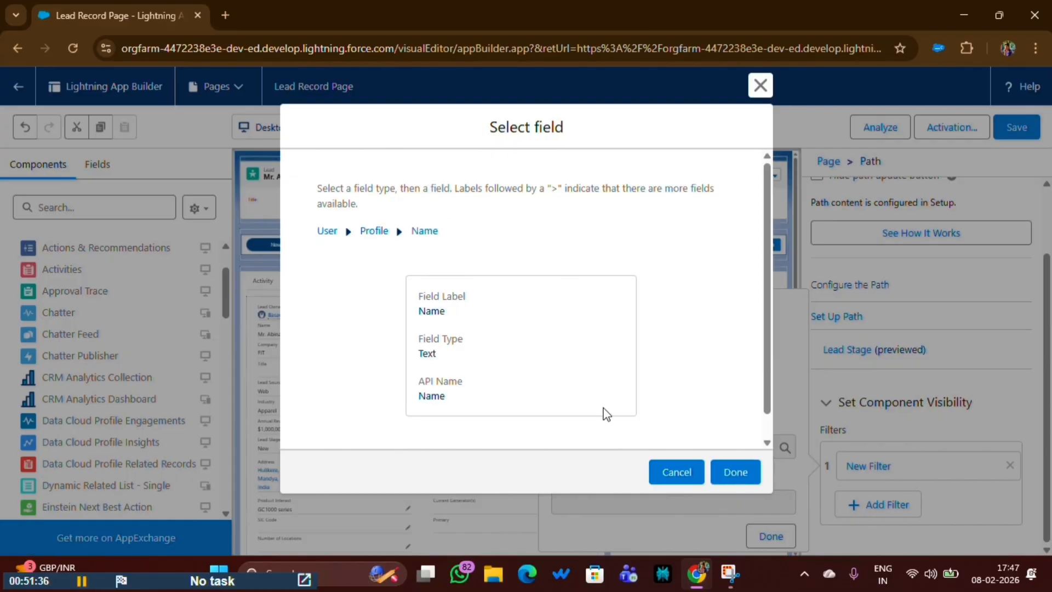
pyautogui.click(735, 472)
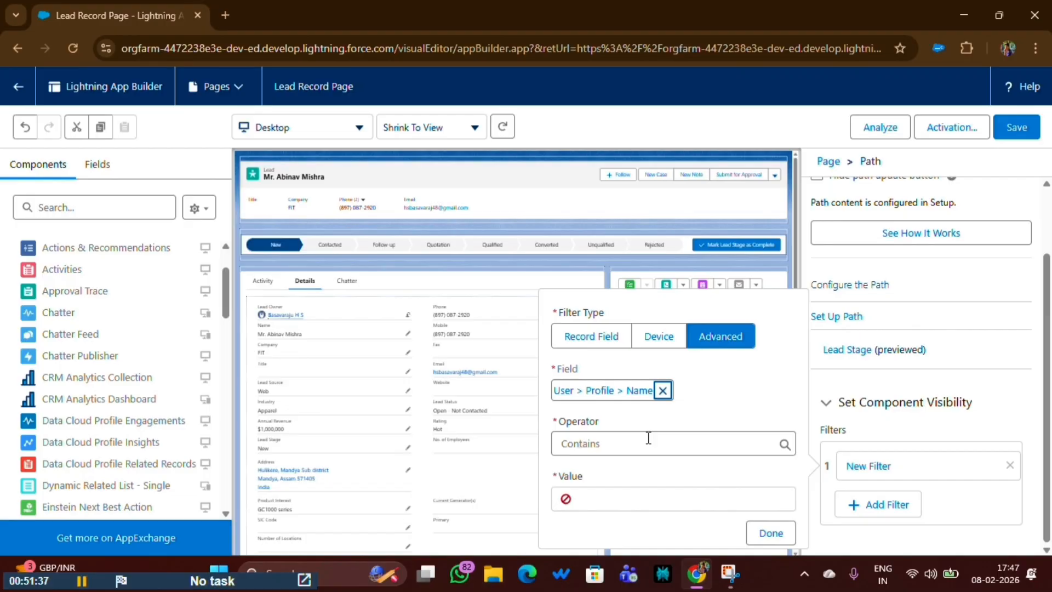
# Complete the Path visibility filter with the operator Not Equal and the value Finance
pyautogui.click(609, 443)
pyautogui.click(613, 532)
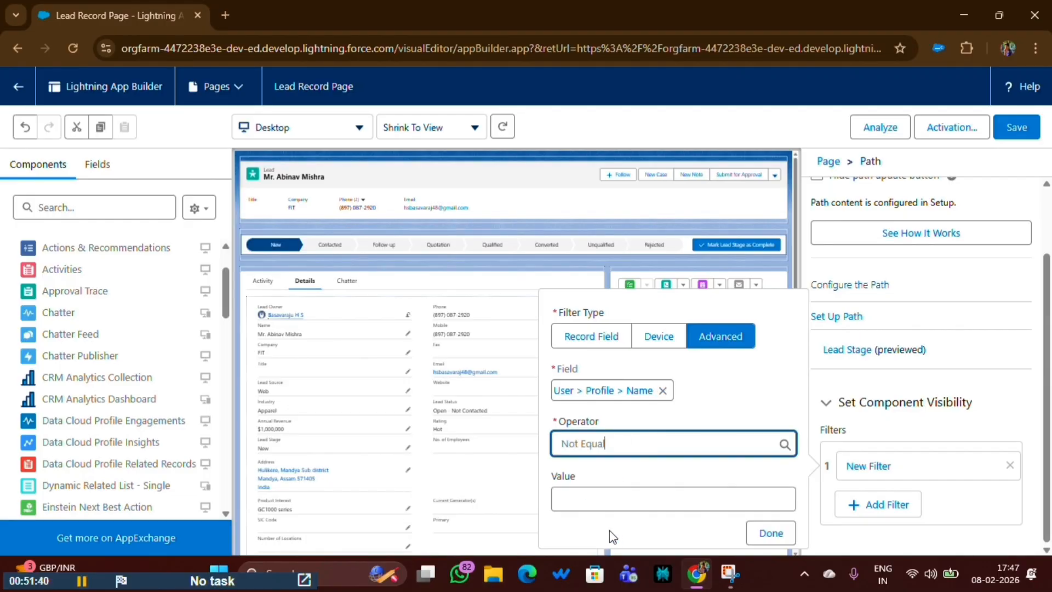
pyautogui.click(596, 496)
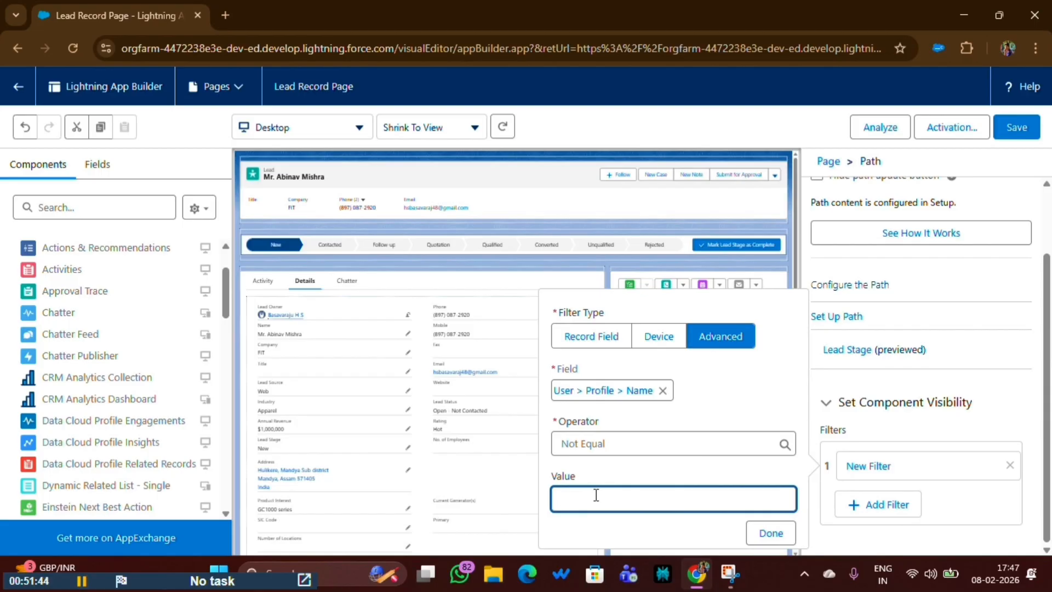
pyautogui.write('Finanace')
pyautogui.rightClick(591, 499)
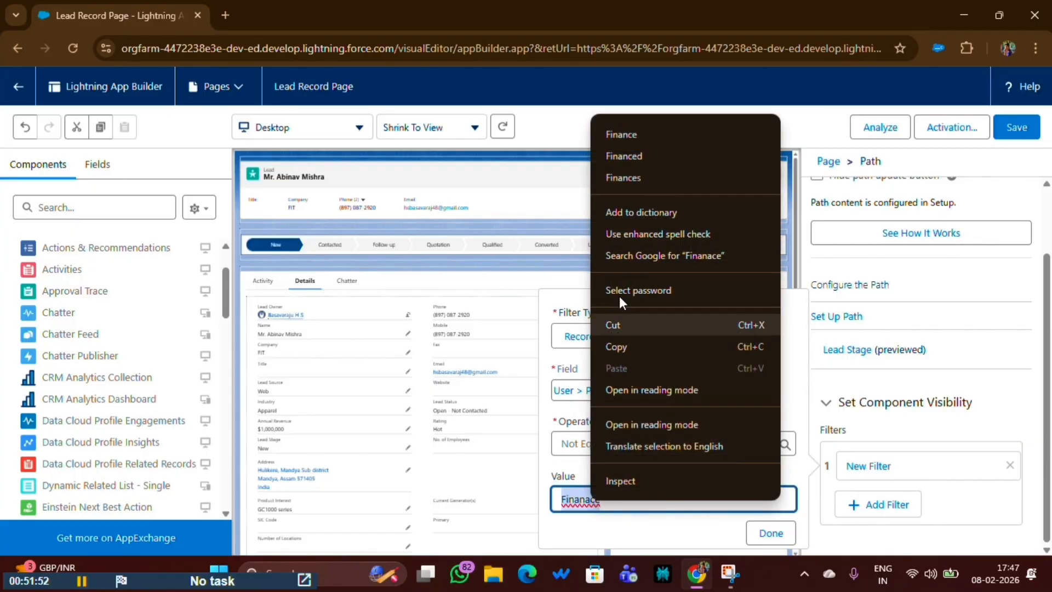
pyautogui.click(618, 133)
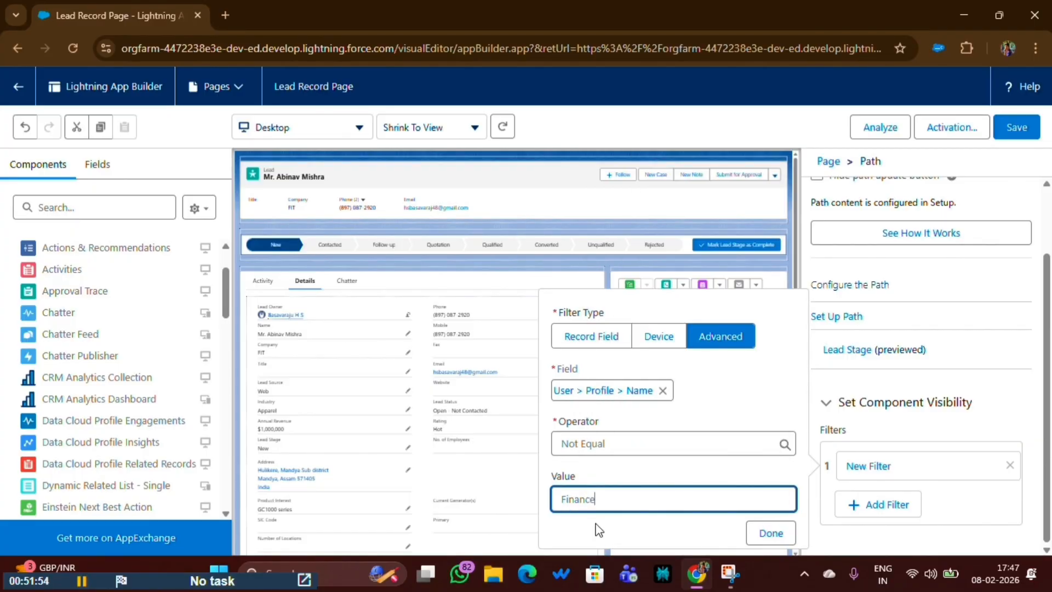
pyautogui.click(768, 535)
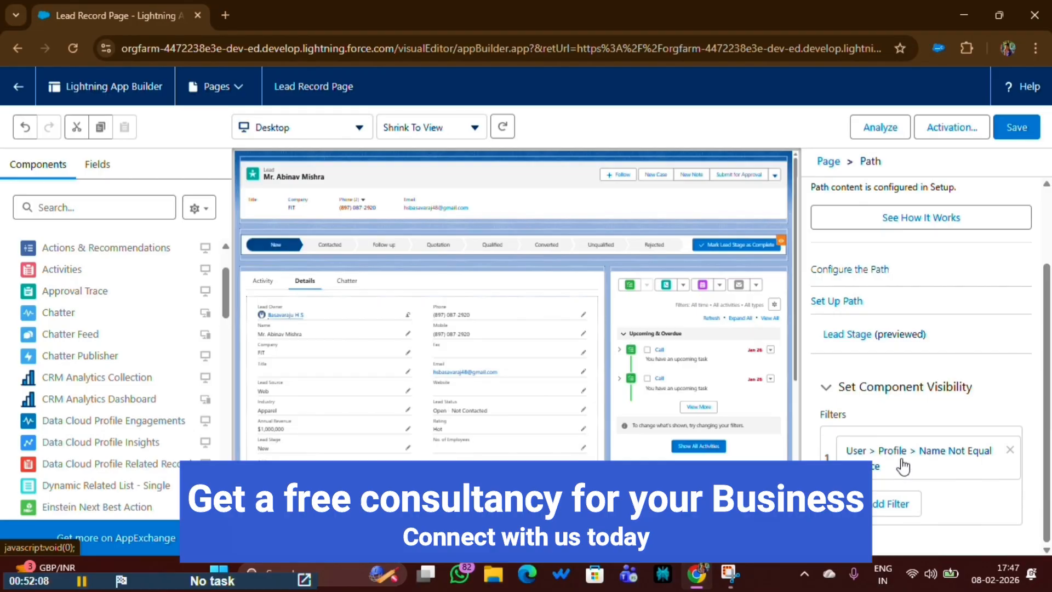
# Review the Lead Record Page's activation levels, including the org default assignment, and close the activation settings
pyautogui.click(947, 134)
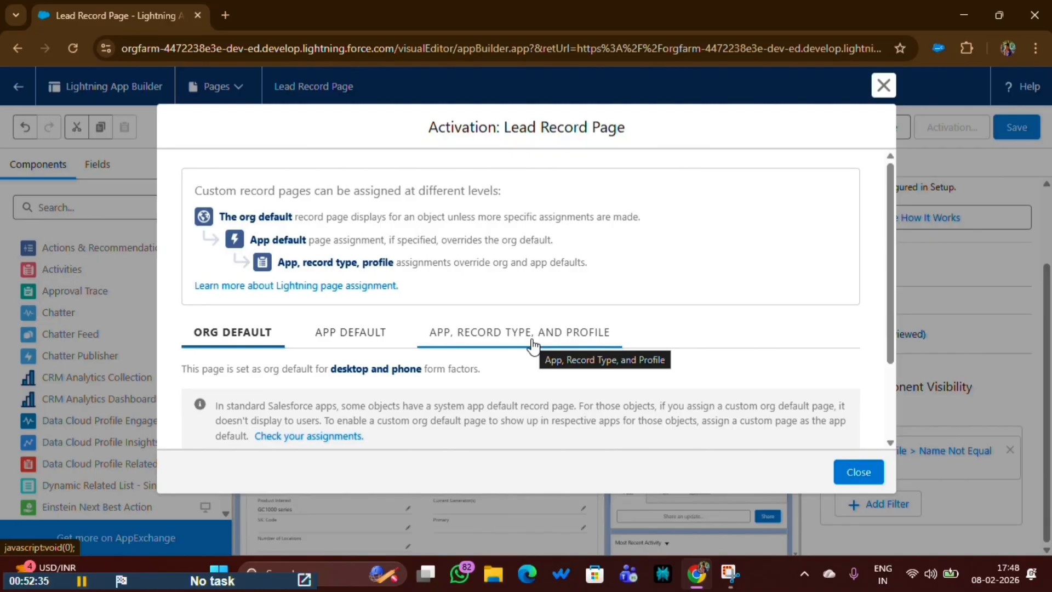
pyautogui.scroll(-2, 532, 346)
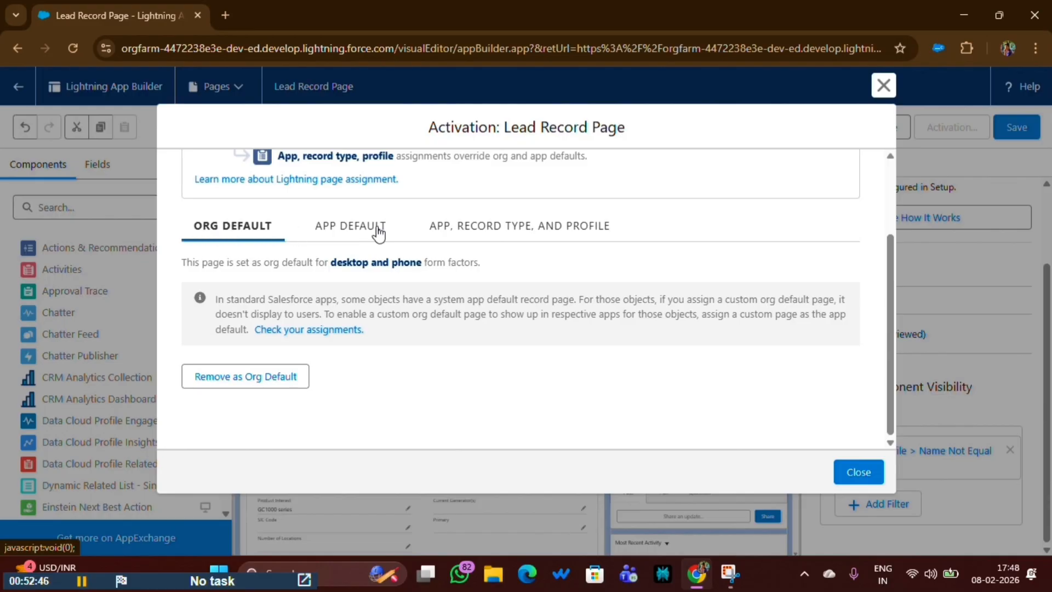
pyautogui.click(849, 472)
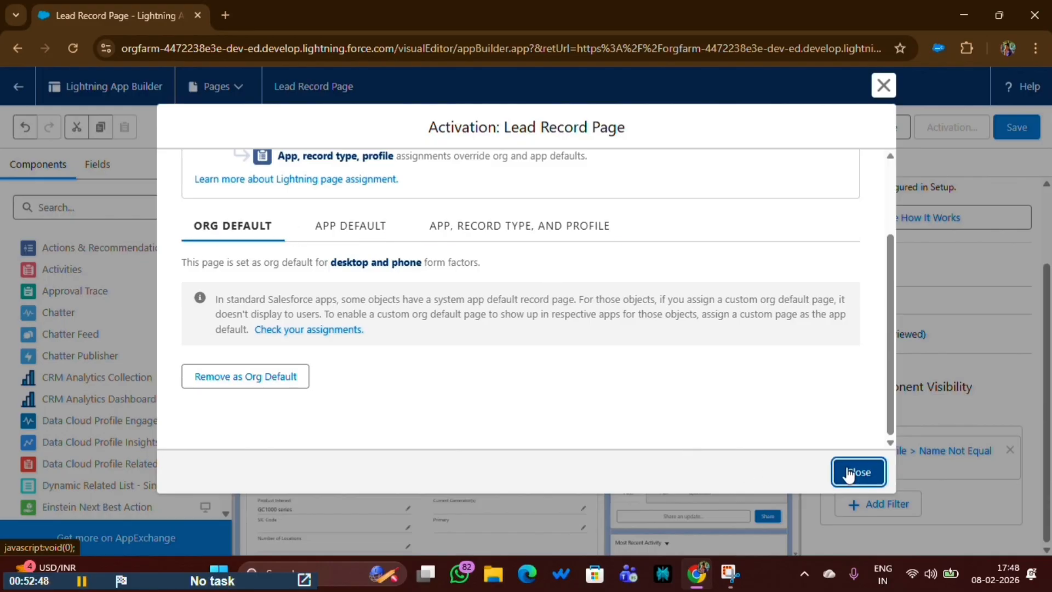
# Save the Lead Record Page and return to the lead record to check its rearranged layout
pyautogui.click(1013, 135)
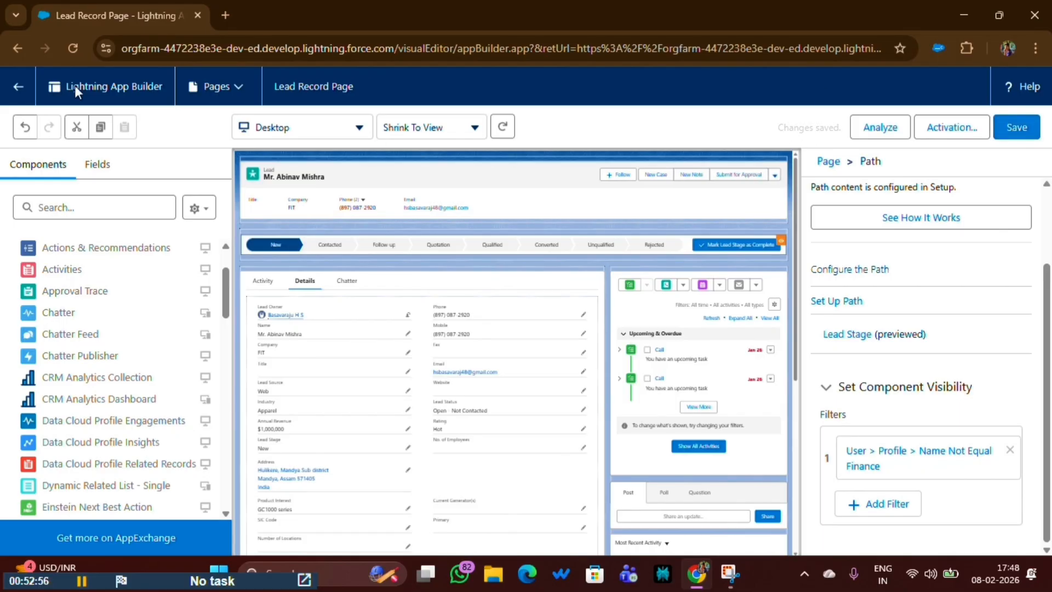
pyautogui.click(13, 89)
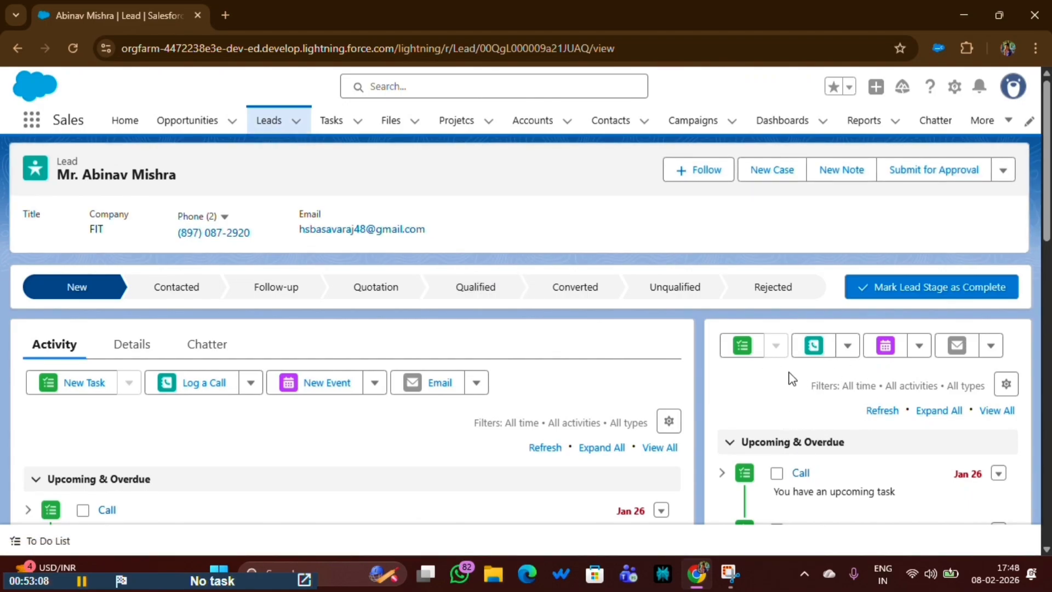
pyautogui.scroll(-10, 808, 376)
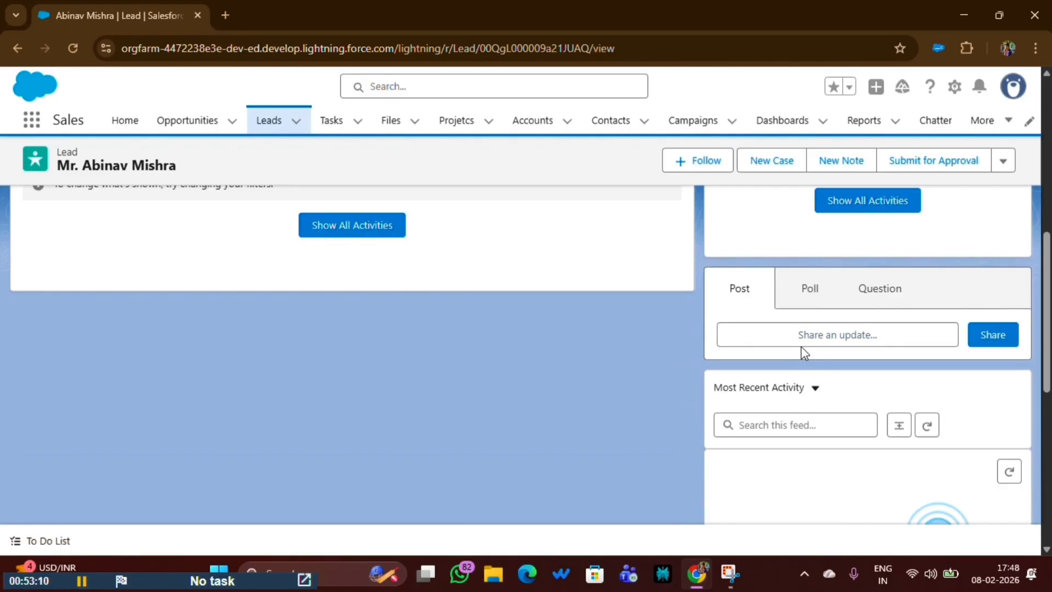
pyautogui.scroll(10, 783, 349)
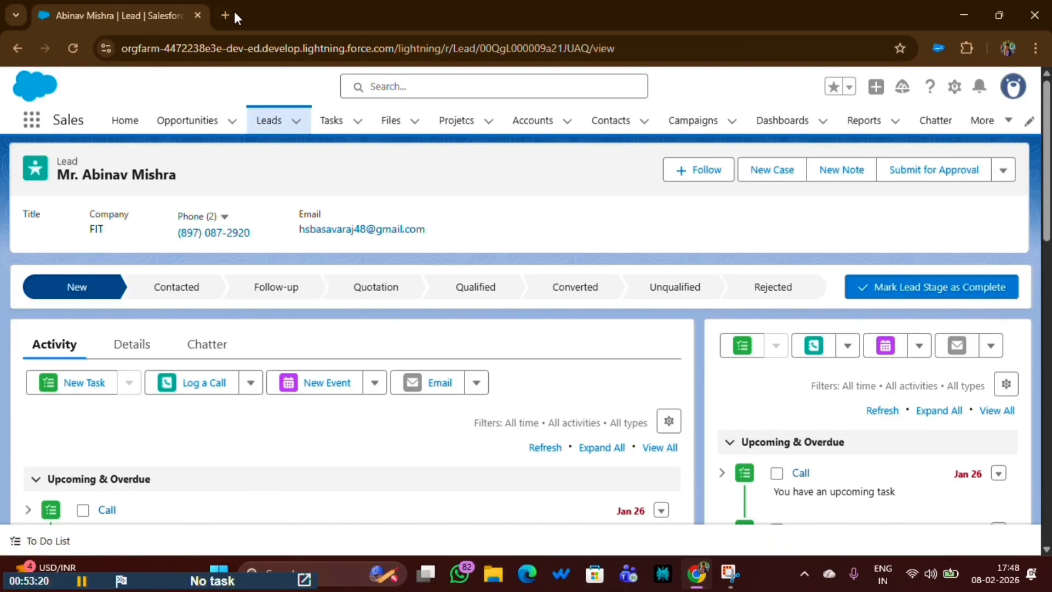
# Open the Salesforce login page in a new browser tab by way of a Google search for salesforce
pyautogui.click(225, 24)
pyautogui.click(320, 309)
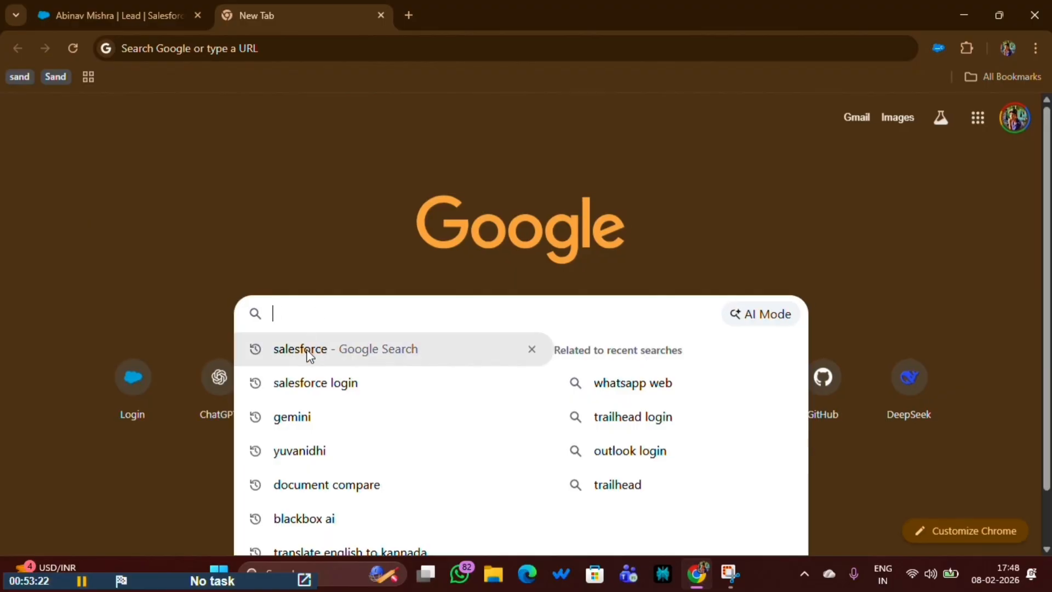
pyautogui.click(307, 354)
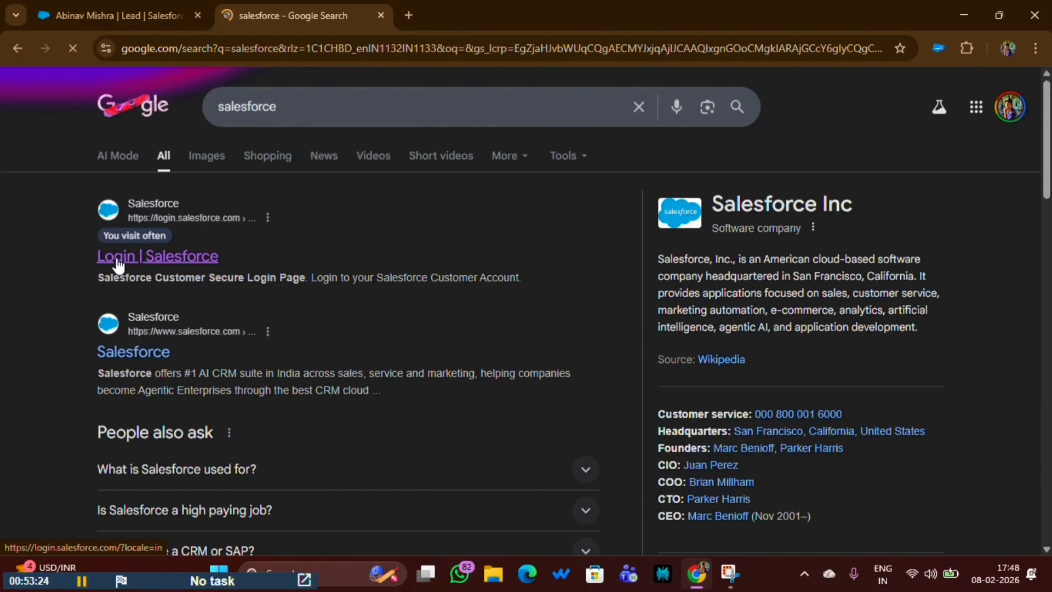
pyautogui.click(118, 260)
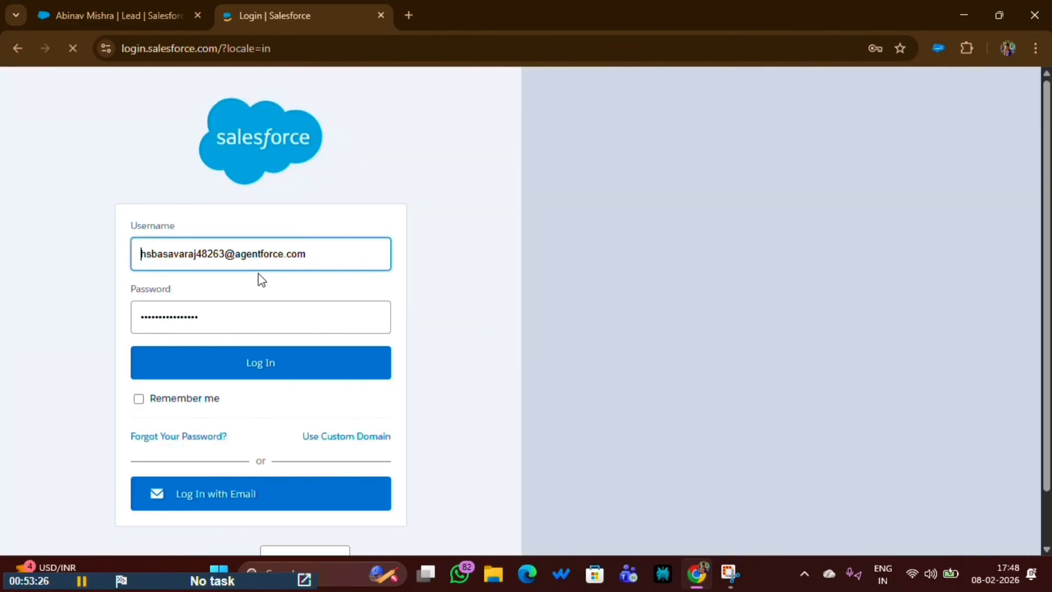
# Replace the prefilled login username with the saved username of the second user
pyautogui.tripleClick(310, 256)
pyautogui.press('BackSpace')
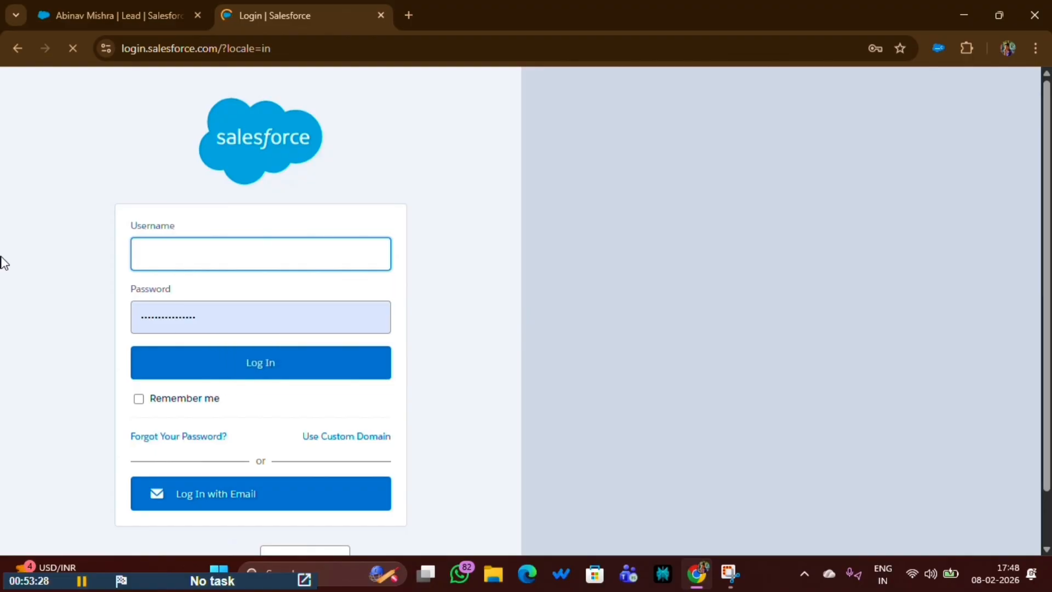
pyautogui.write('fi')
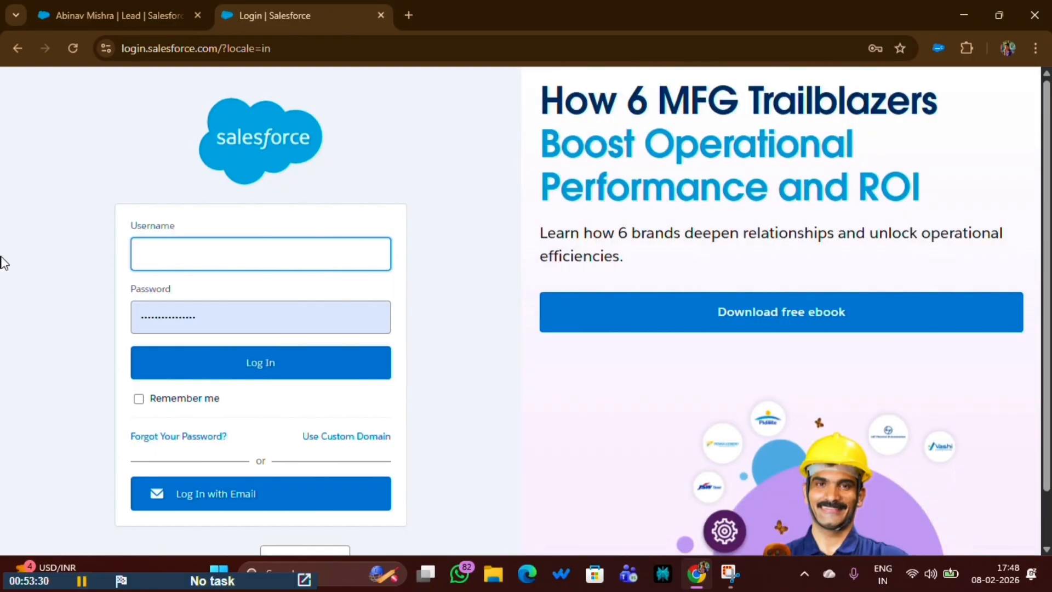
pyautogui.write('b')
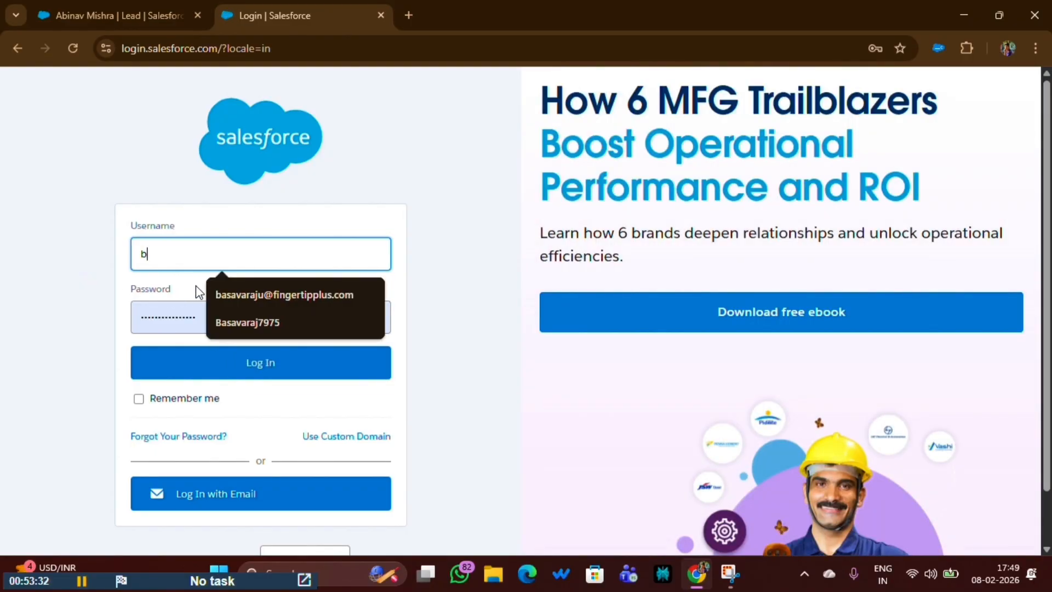
pyautogui.click(223, 296)
# Replace the prefilled password with the second user's account password and log in
pyautogui.moveTo(208, 314); pyautogui.dragTo(77, 330)
pyautogui.press('BackSpace')
pyautogui.press('capslock')
pyautogui.write('•')
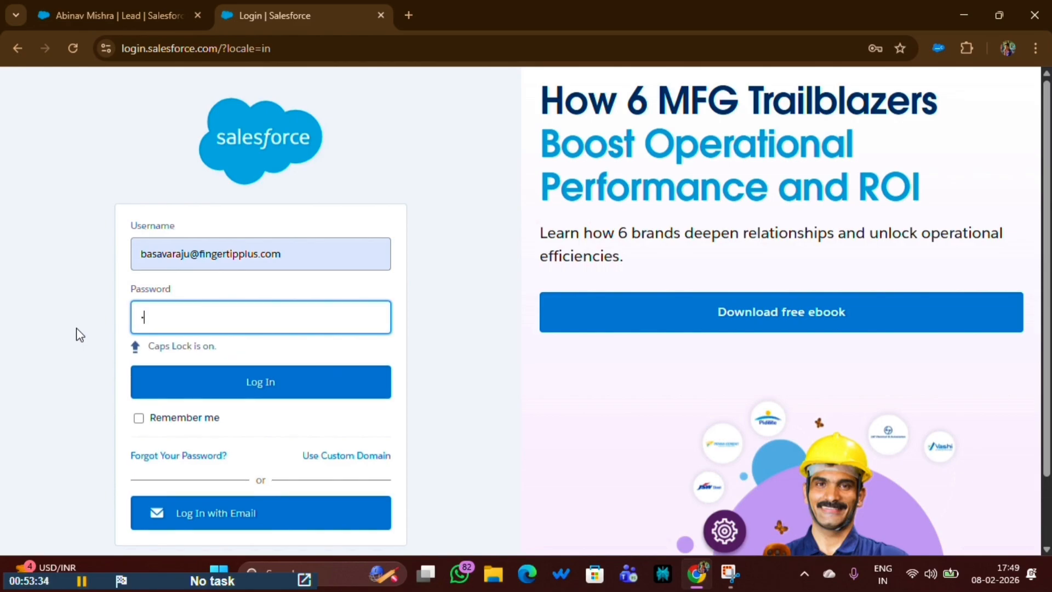
pyautogui.press('capslock')
pyautogui.write('•••')
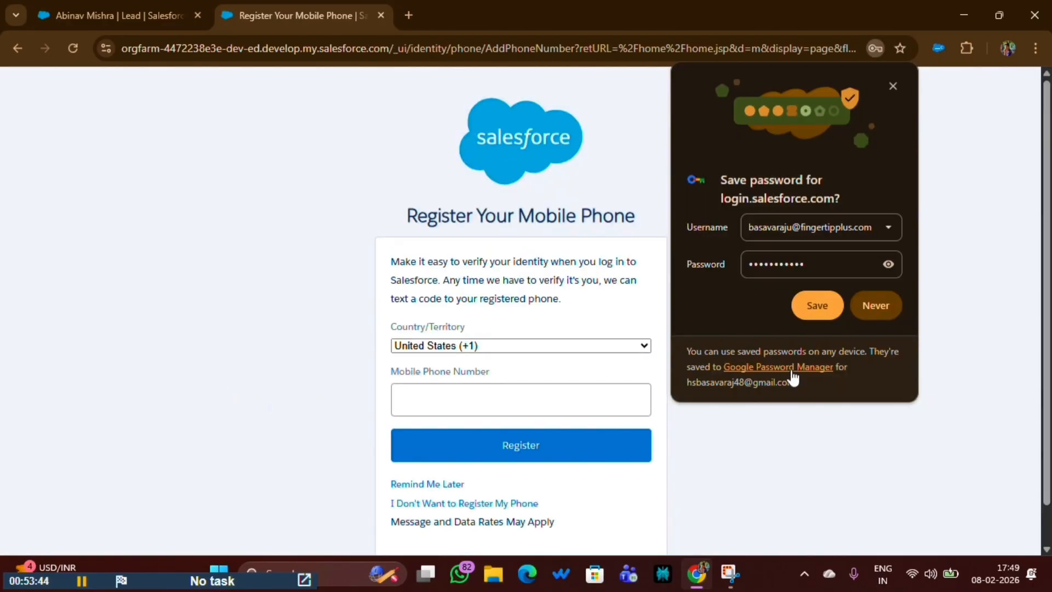
# Decline saving the password in the browser and postpone the mobile phone registration
pyautogui.click(872, 305)
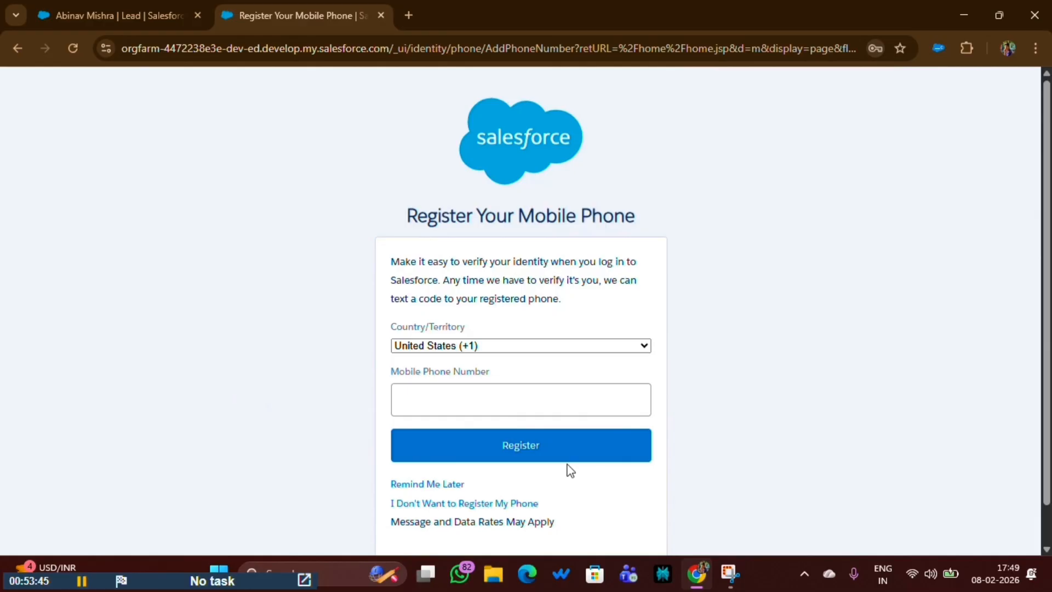
pyautogui.click(425, 487)
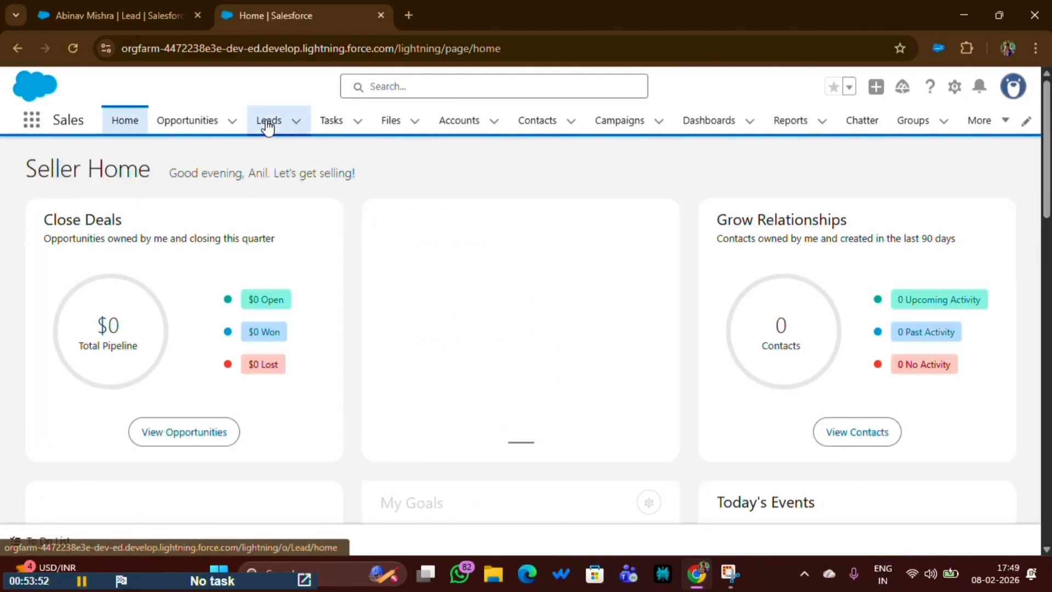
# Open the FIT company's lead from the Leads list and compare the Path display between the two users' browser tabs
pyautogui.click(268, 123)
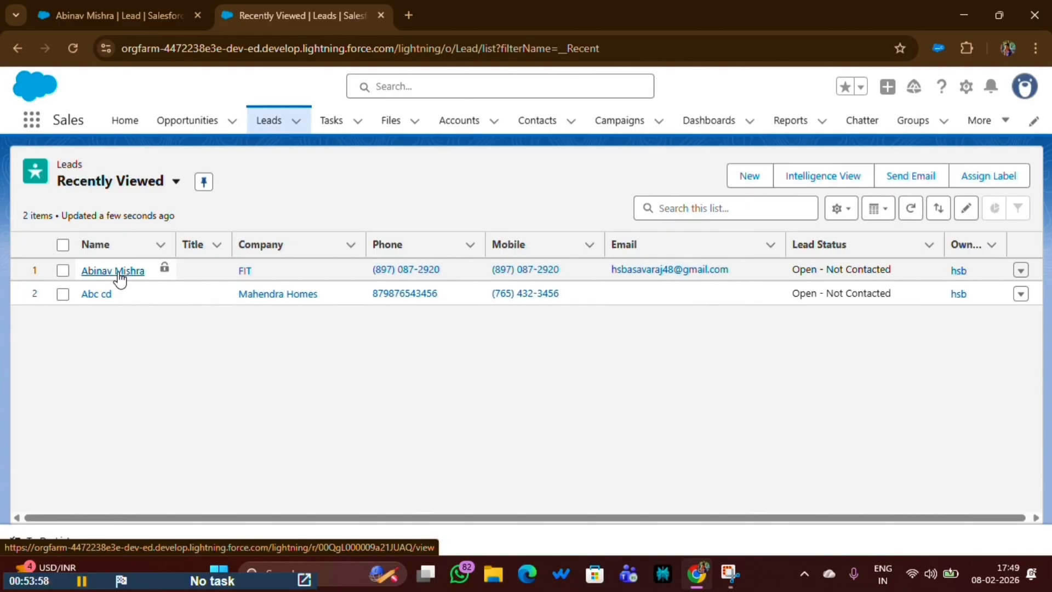
pyautogui.click(118, 271)
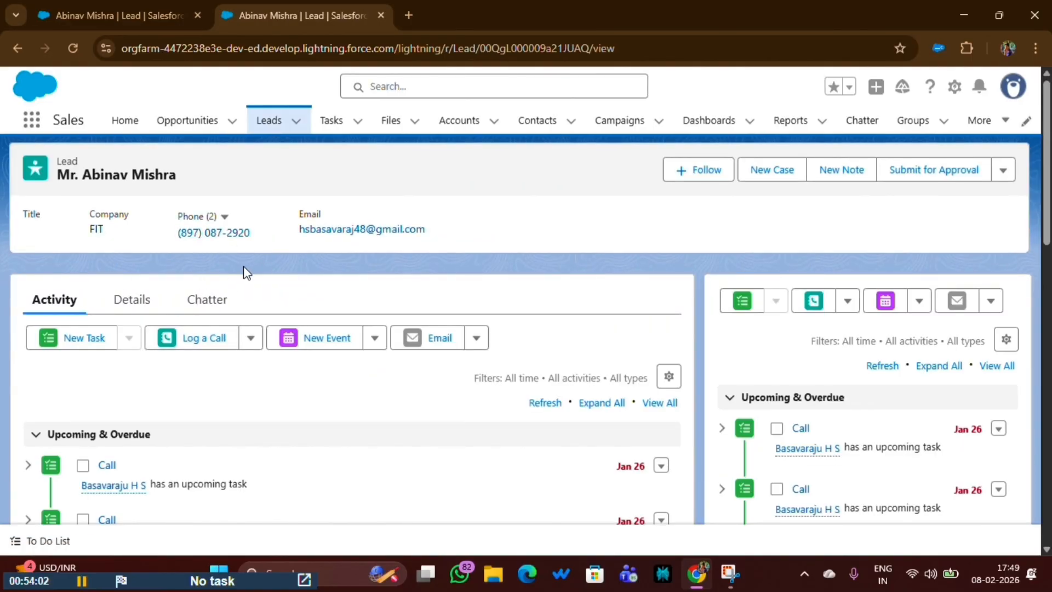
pyautogui.click(118, 16)
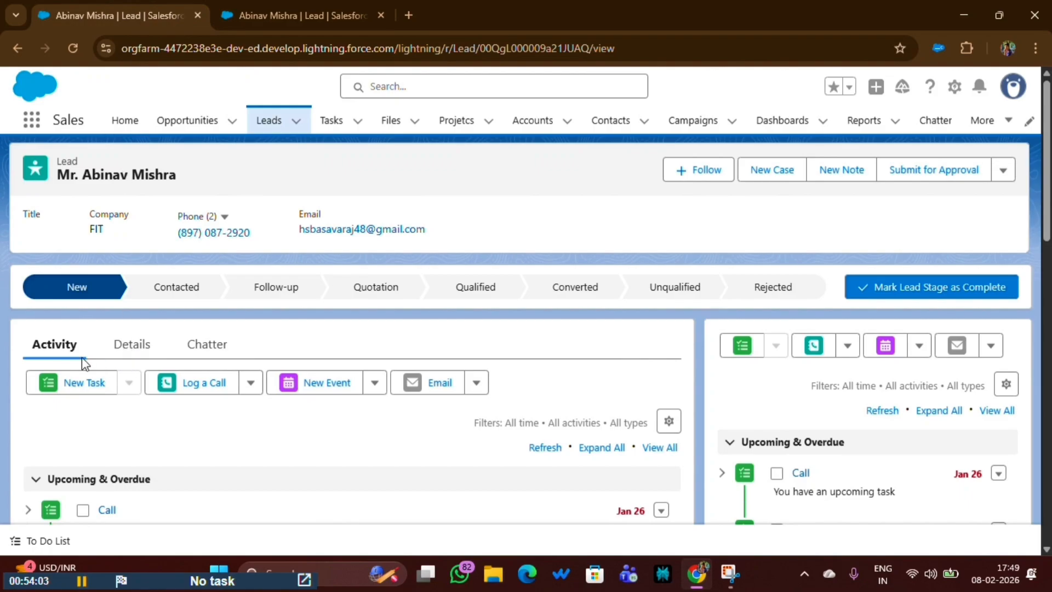
pyautogui.click(281, 6)
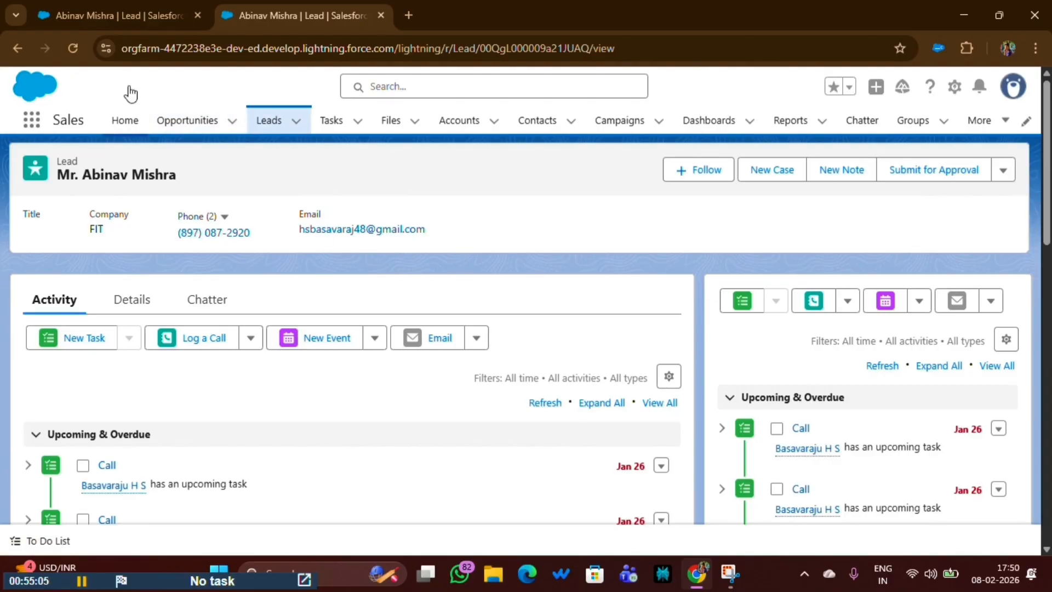
pyautogui.click(90, 9)
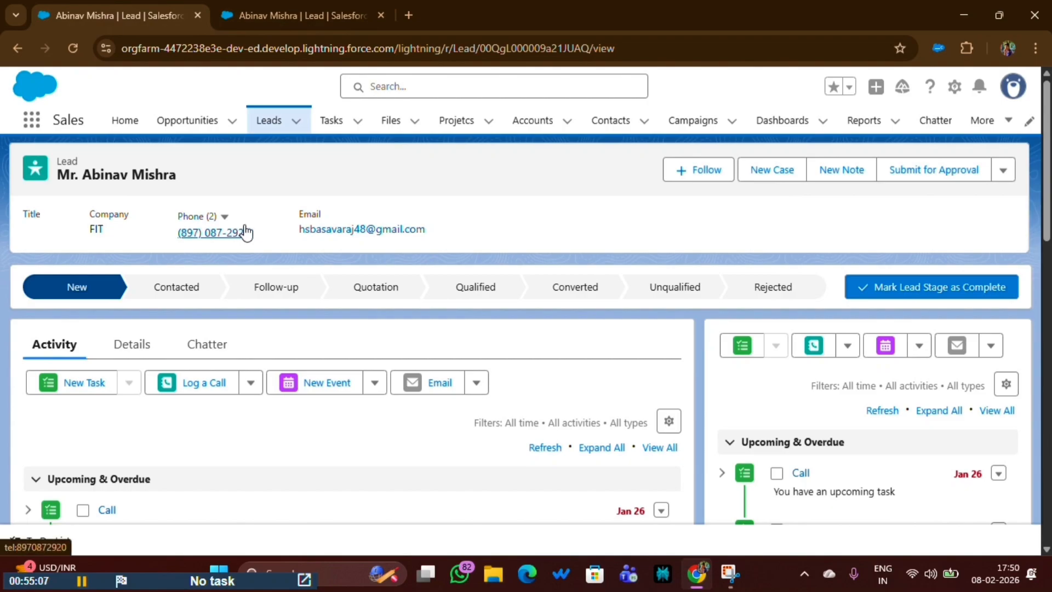